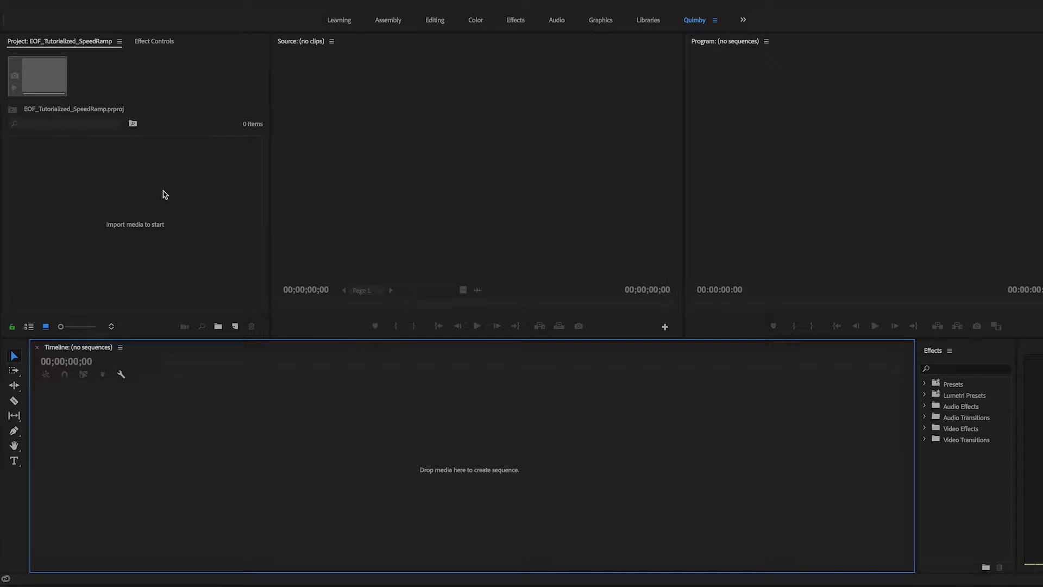
- Import EOF_Tutorialized_003_SpeedRamp_Clip01.mov and Clip02.mov from the MOV/Tut_Clips folder into the project's MOV bin
left_click(96, 10)
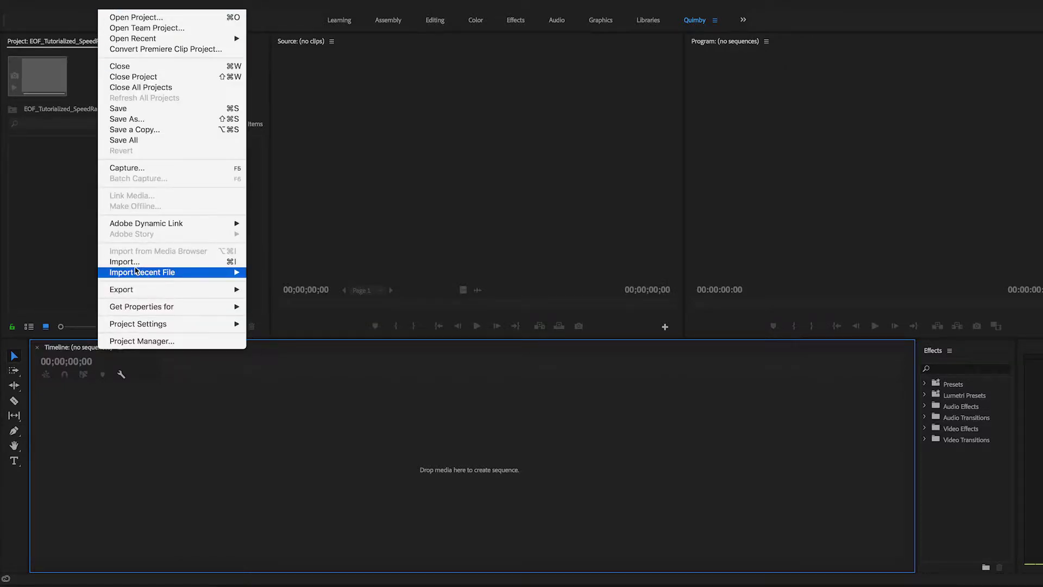
left_click(61, 254)
double_click(72, 233)
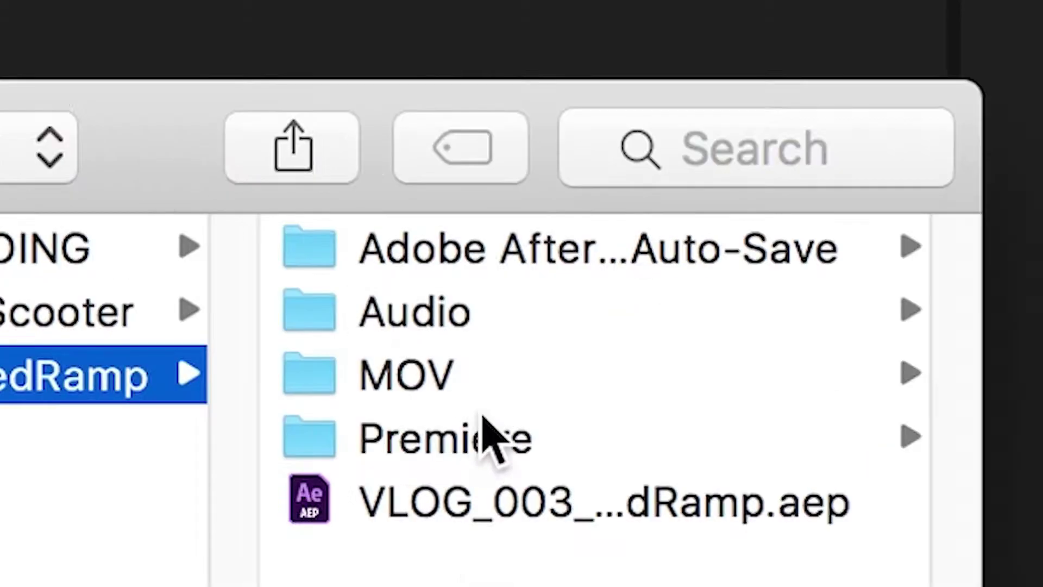
left_click(479, 372)
left_click(467, 380)
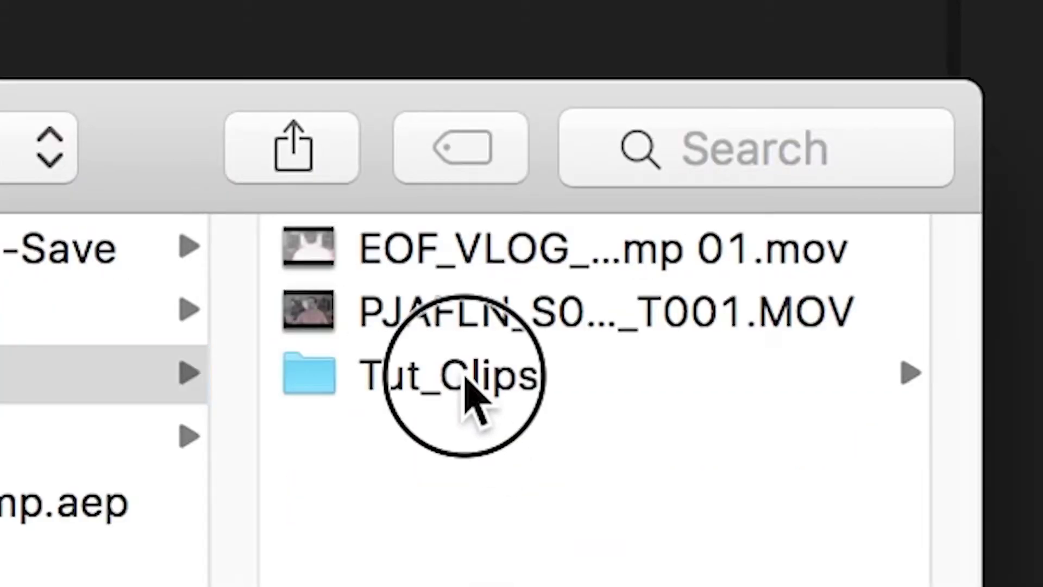
left_click(106, 130)
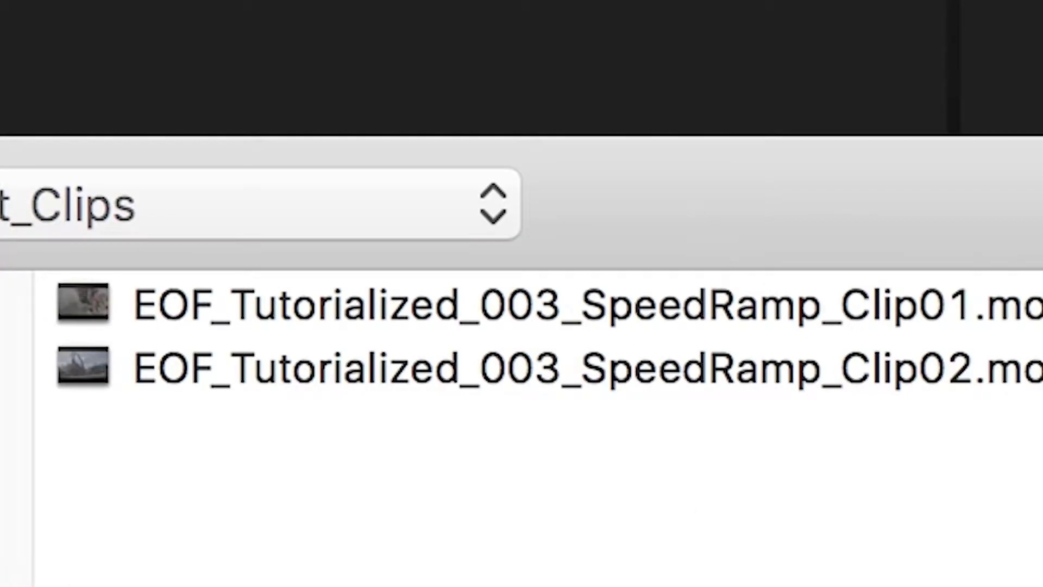
key("super+a")
key("Return")
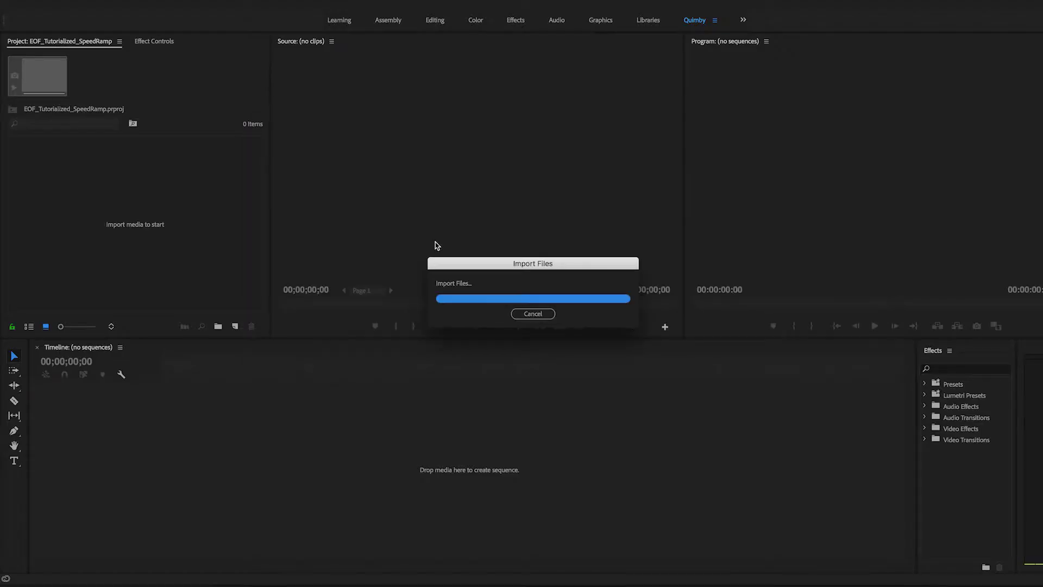
left_click(155, 279)
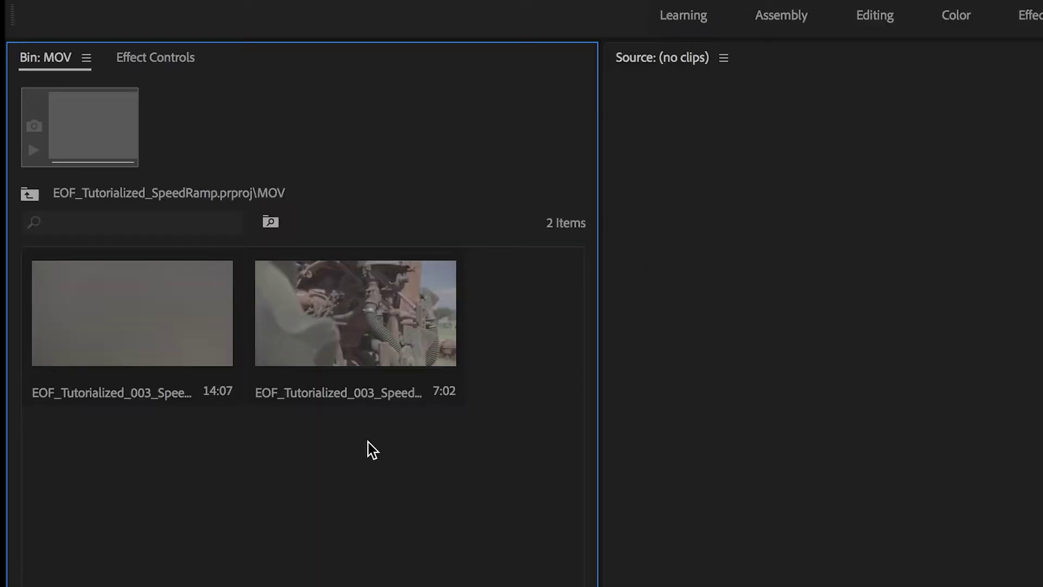
- Check the resolution and frame rate of the two imported SpeedRamp clips in the MOV bin
left_click(181, 339)
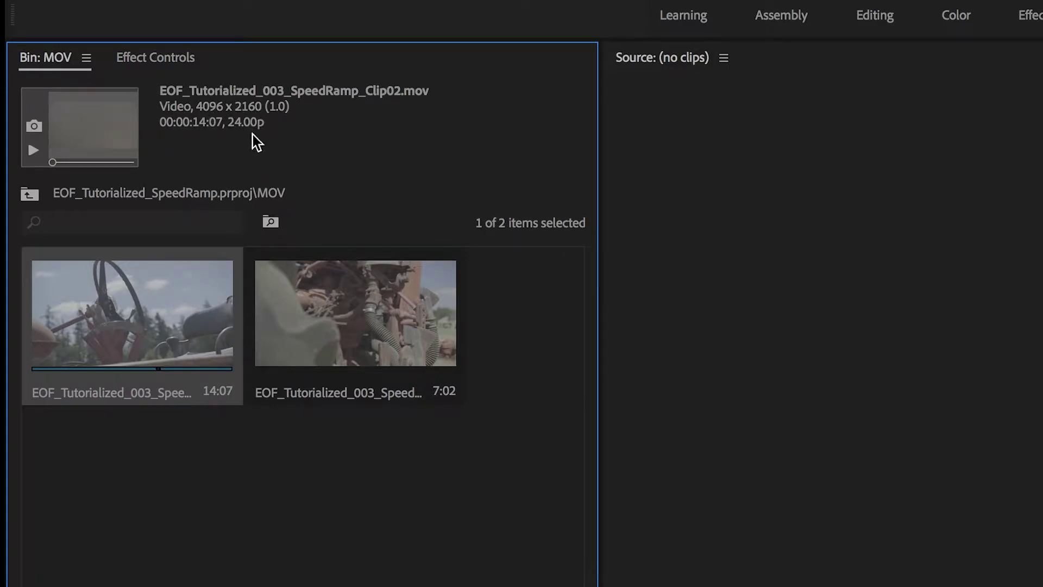
left_click(338, 330)
left_click(206, 334)
left_click(216, 419)
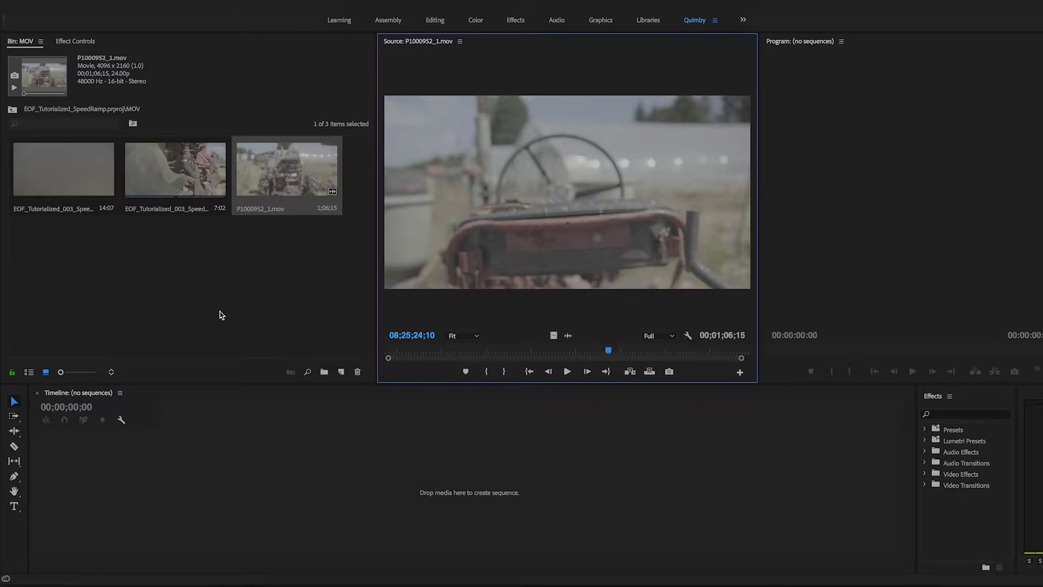
- Delete P1000952_1.mov from the MOV bin and clear the bin selection
key("Delete")
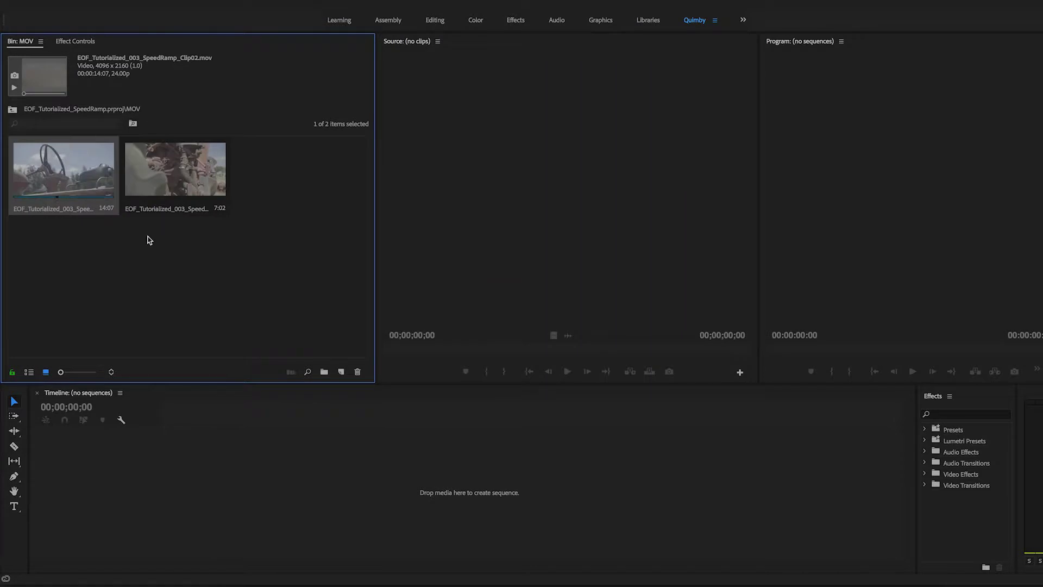
left_click(245, 284)
- Create a new sequence from EOF_Tutorialized_003_SpeedRamp_Clip02.mov in the empty timeline and scrub through it
left_click_drag(175, 168, 299, 405)
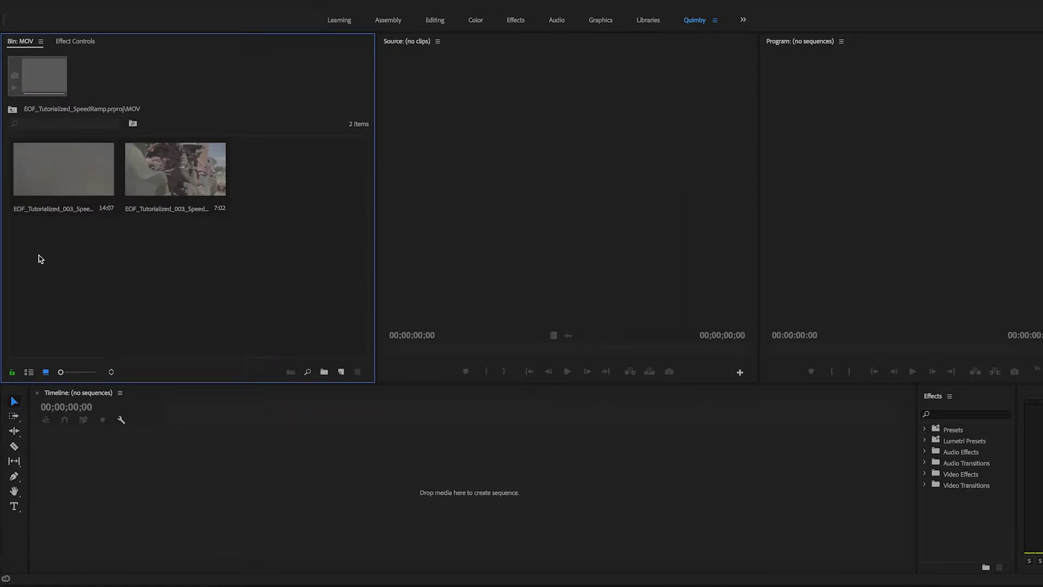
left_click_drag(44, 197, 237, 482)
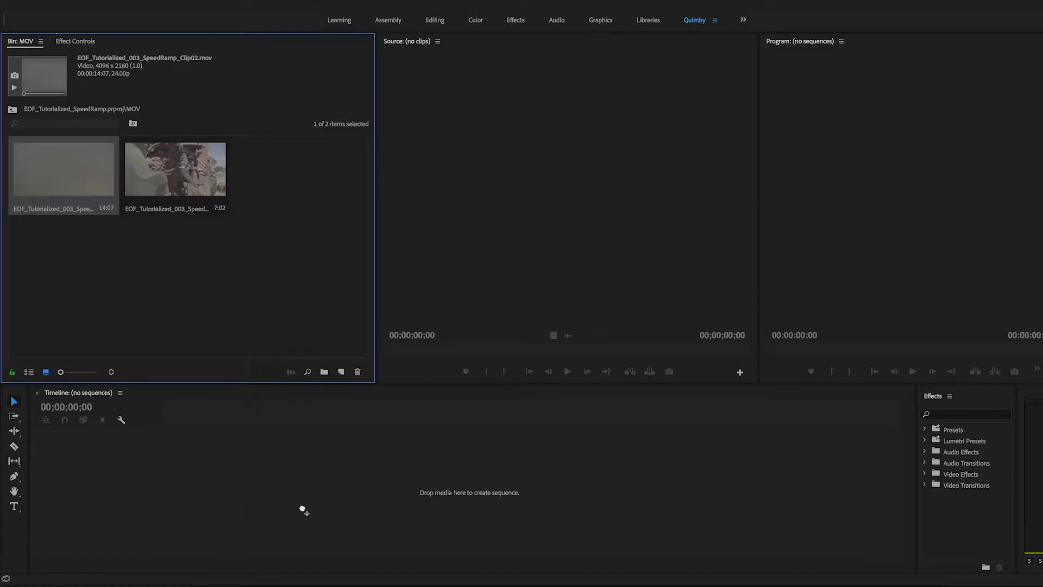
left_click_drag(303, 510, 302, 513)
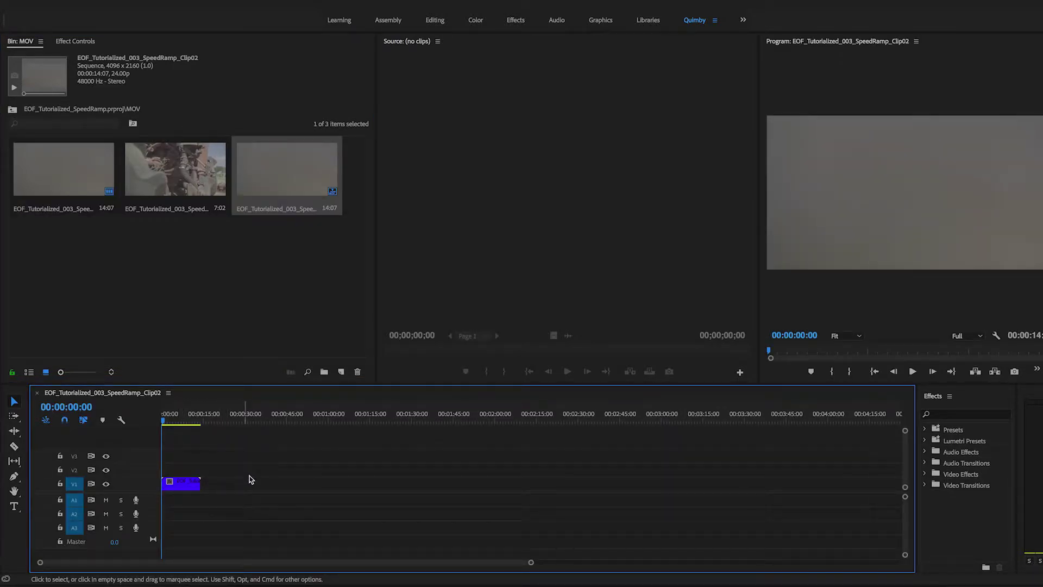
key("=")
left_click_drag(162, 418, 197, 418)
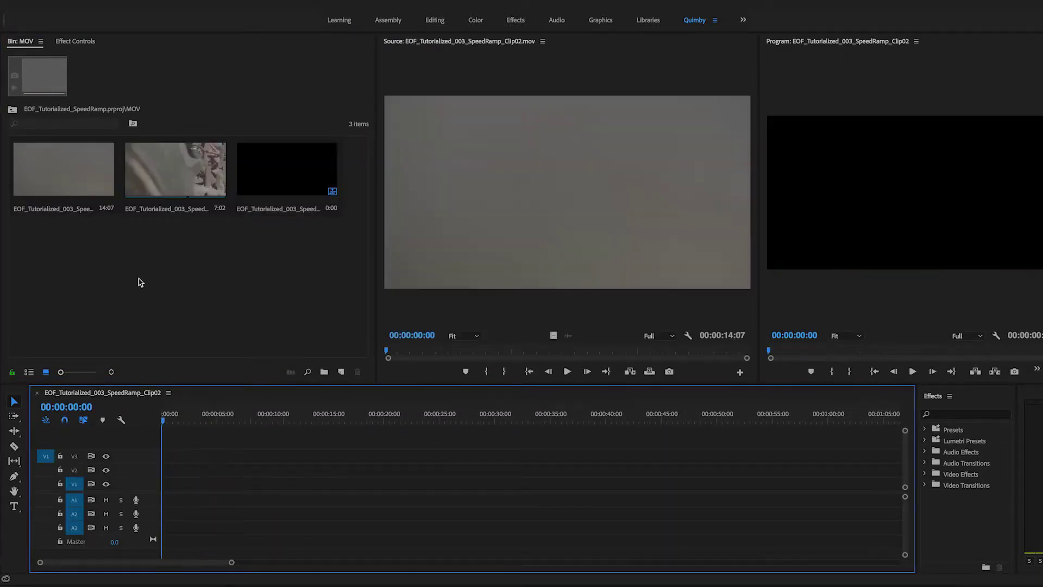
- Scrub back and forth through Clip02 in the Source monitor to examine its camera movement
left_click(139, 282)
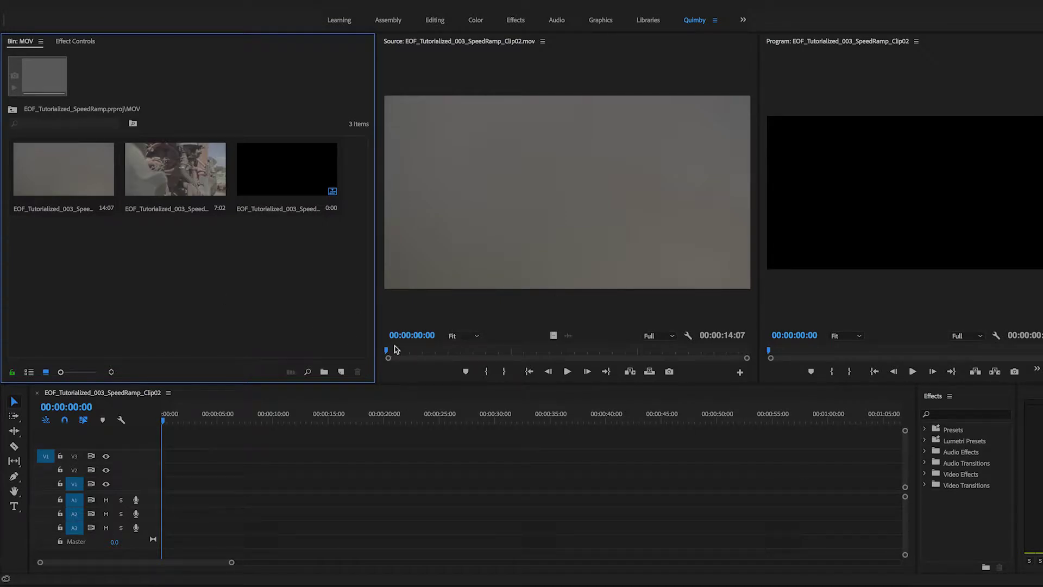
mouse_move(387, 353)
left_mouse_down()
mouse_move(442, 342)
mouse_move(455, 348)
mouse_move(416, 354)
mouse_move(728, 358)
mouse_move(495, 341)
mouse_move(373, 352)
mouse_move(743, 354)
mouse_move(387, 353)
mouse_move(413, 352)
mouse_move(405, 353)
left_mouse_up()
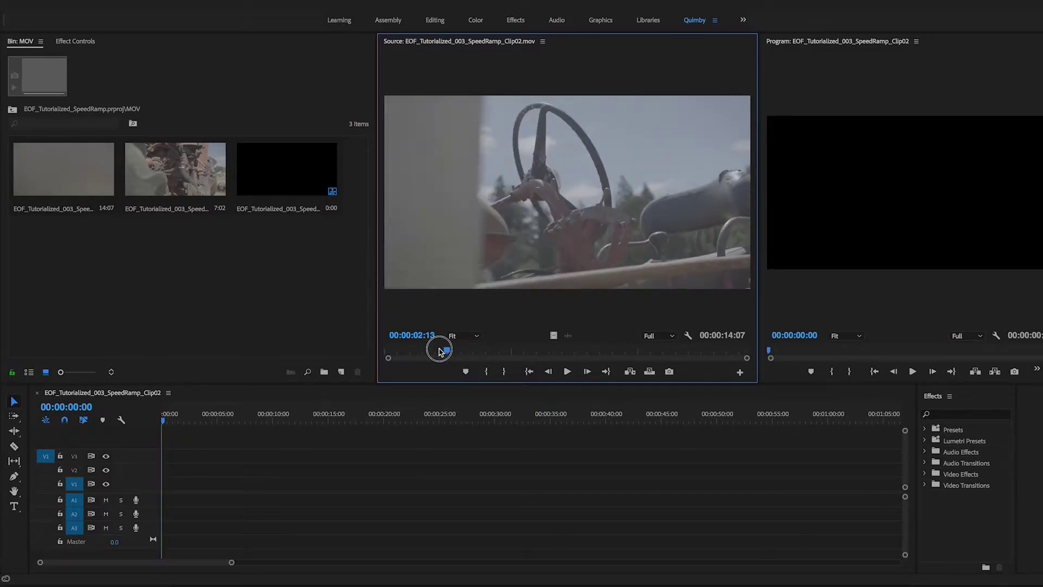
left_click_drag(440, 351, 514, 350)
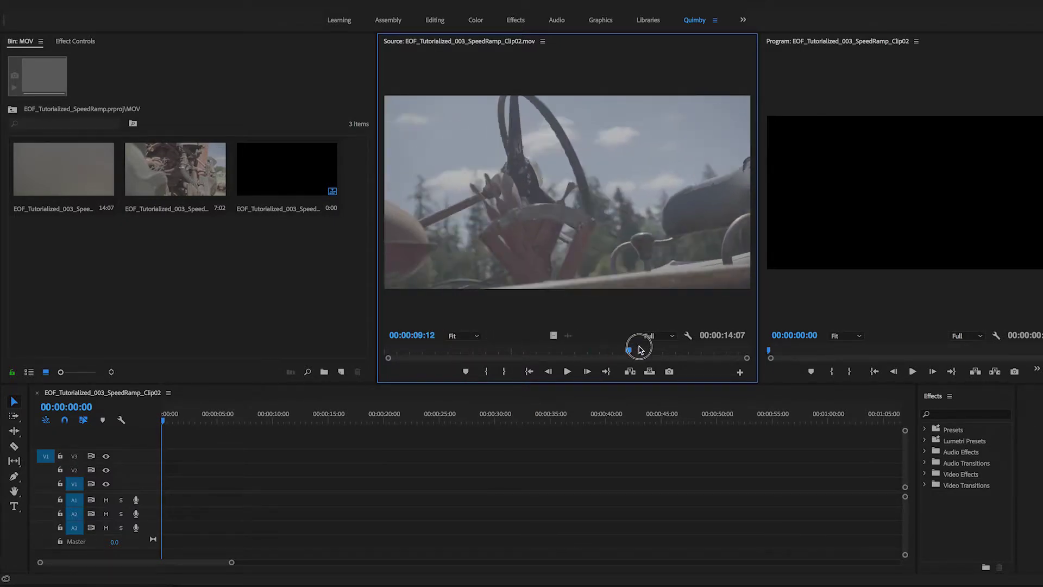
left_click_drag(639, 349, 610, 361)
left_click_drag(474, 351, 443, 351)
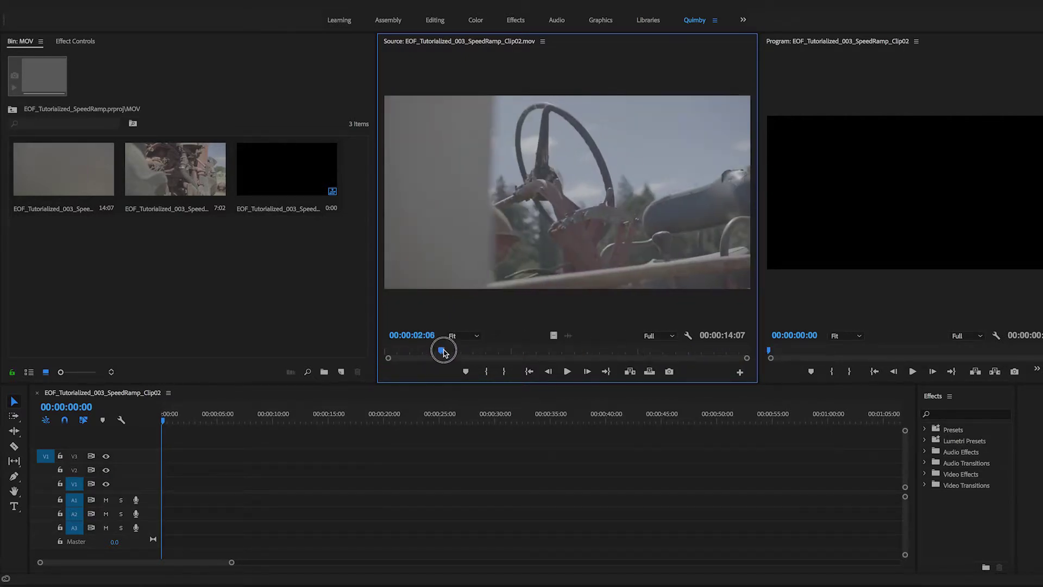
mouse_move(634, 347)
left_mouse_down()
mouse_move(724, 356)
mouse_move(627, 344)
left_mouse_up()
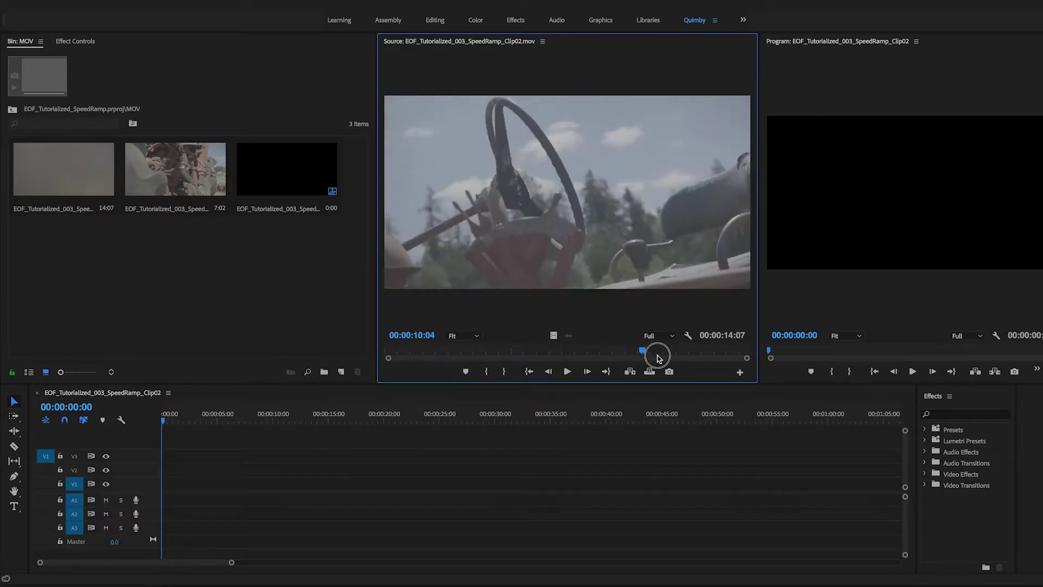
left_click_drag(658, 357, 717, 353)
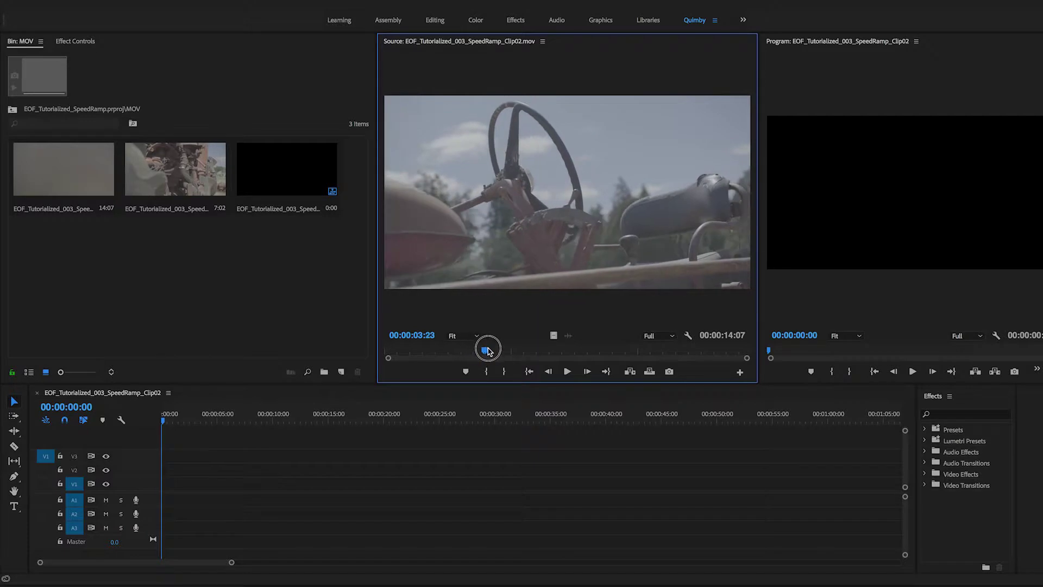
left_click_drag(576, 353, 787, 366)
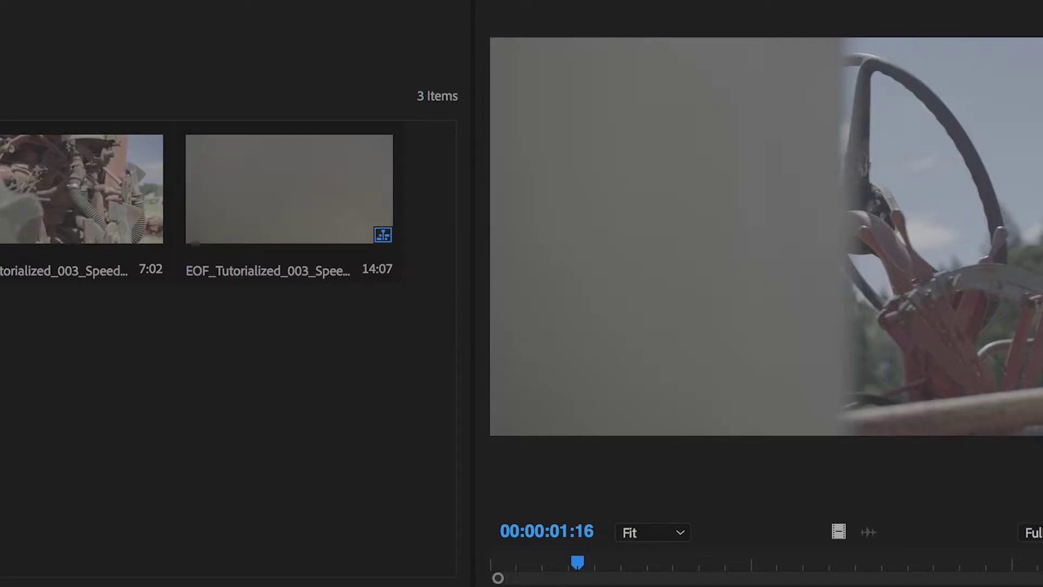
- Load Clip02 into the Source monitor again and scrub its opening to 00:00:00:23
left_click(116, 341)
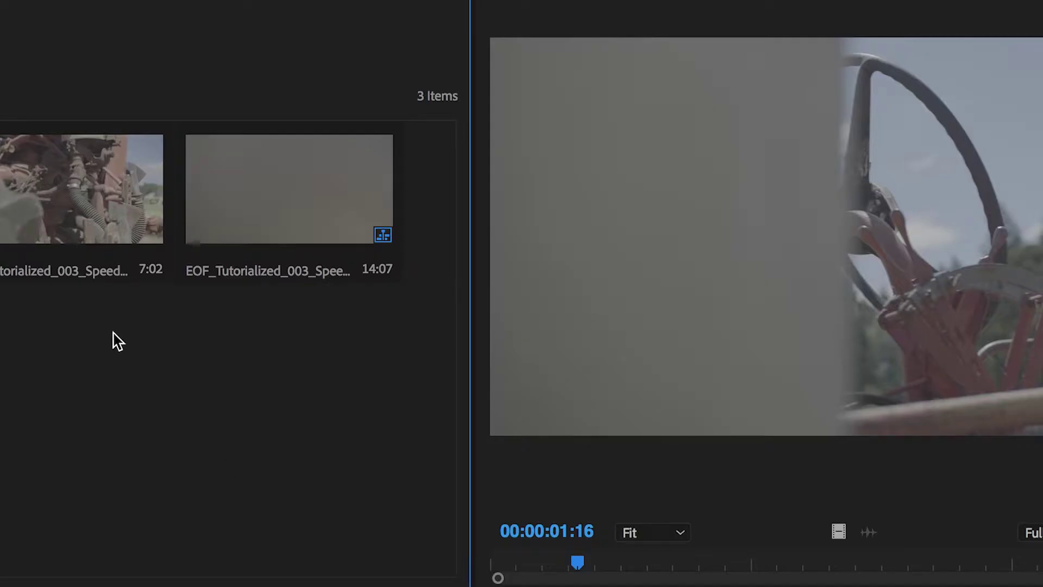
left_click_drag(54, 209, 966, 328)
left_click_drag(485, 552, 651, 535)
left_click_drag(287, 528, 777, 561)
left_click_drag(63, 169, 435, 233)
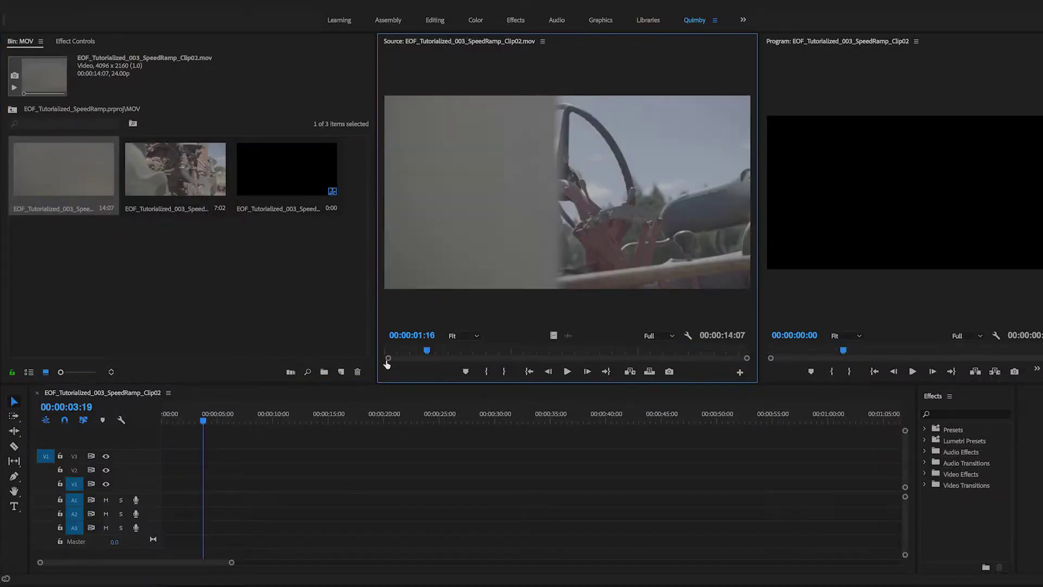
left_click_drag(386, 355, 408, 352)
- Load Clip01 in the Source monitor and place it at the start of video track V1
left_click_drag(176, 164, 634, 290)
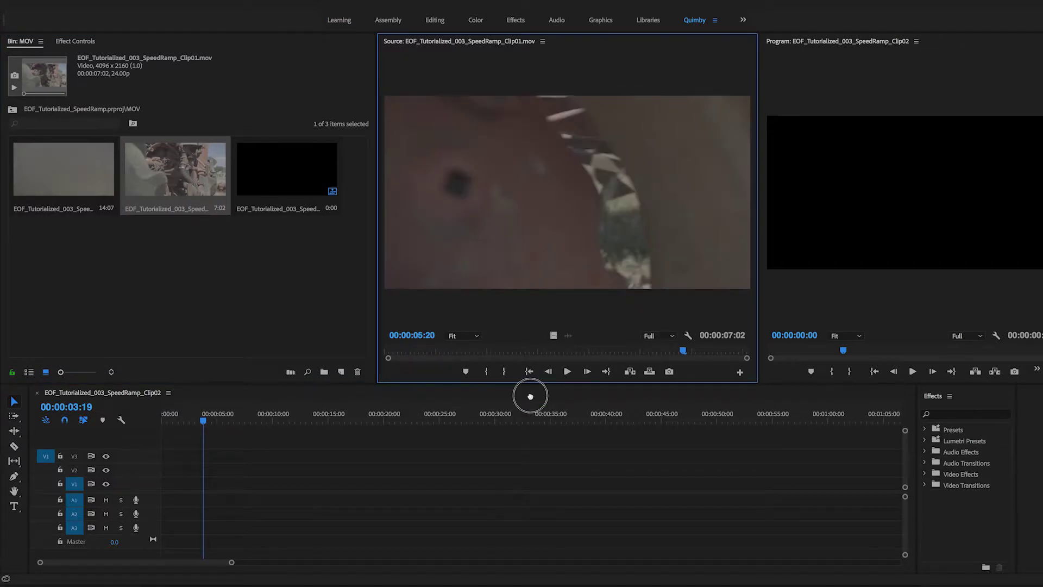
left_click_drag(530, 396, 155, 481)
left_click_drag(203, 420, 225, 432)
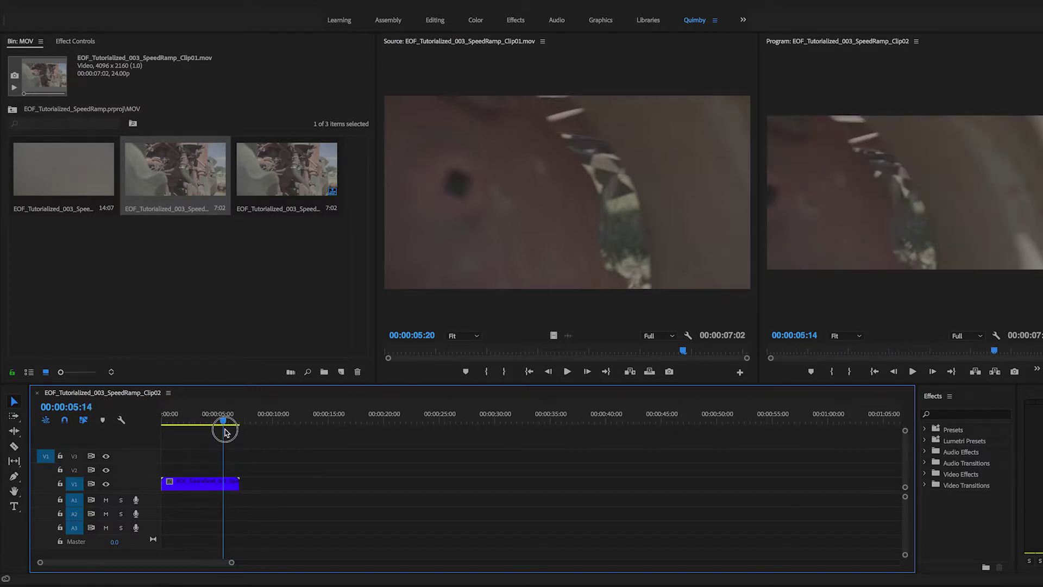
- Expand video track V1 to show the clip thumbnail and scrub Clip01 in the timeline to 00:00:04:12
double_click(139, 478)
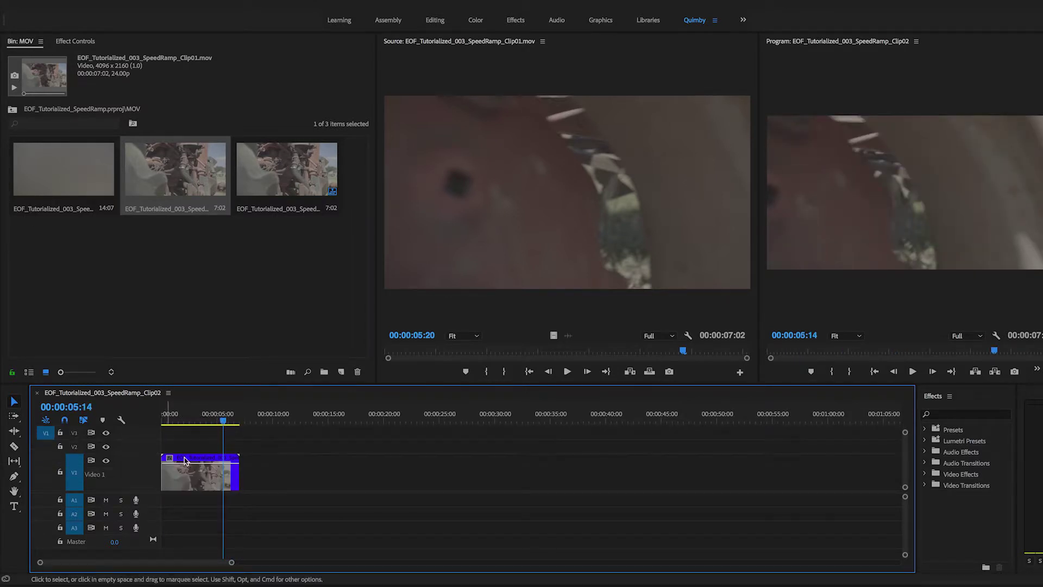
left_click(193, 421)
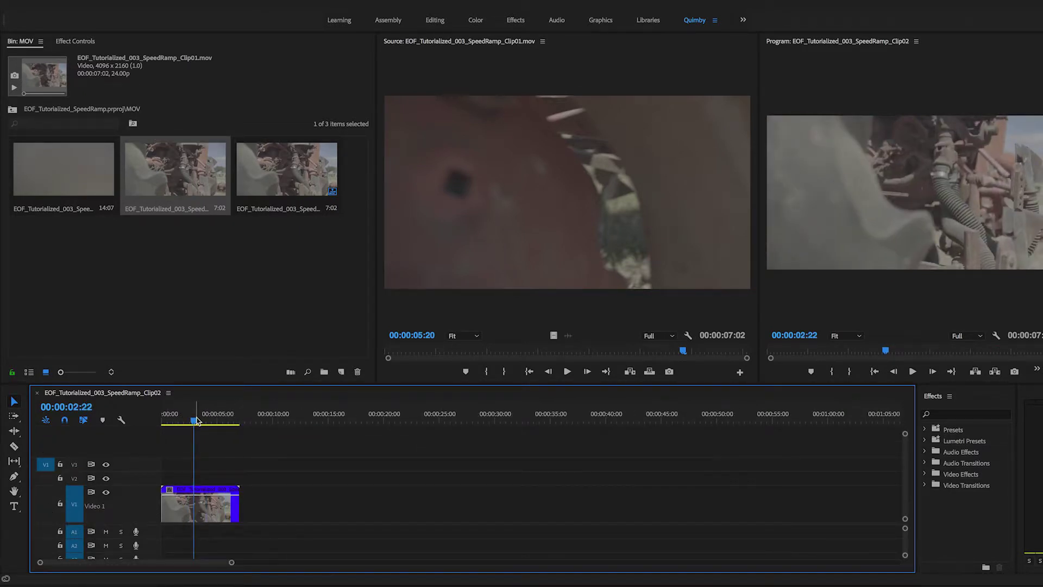
scroll(194, 423, "down", 2)
left_click_drag(197, 421, 186, 421)
scroll(195, 427, "down", 3)
scroll(196, 429, "up", 4)
scroll(214, 437, "down", 2)
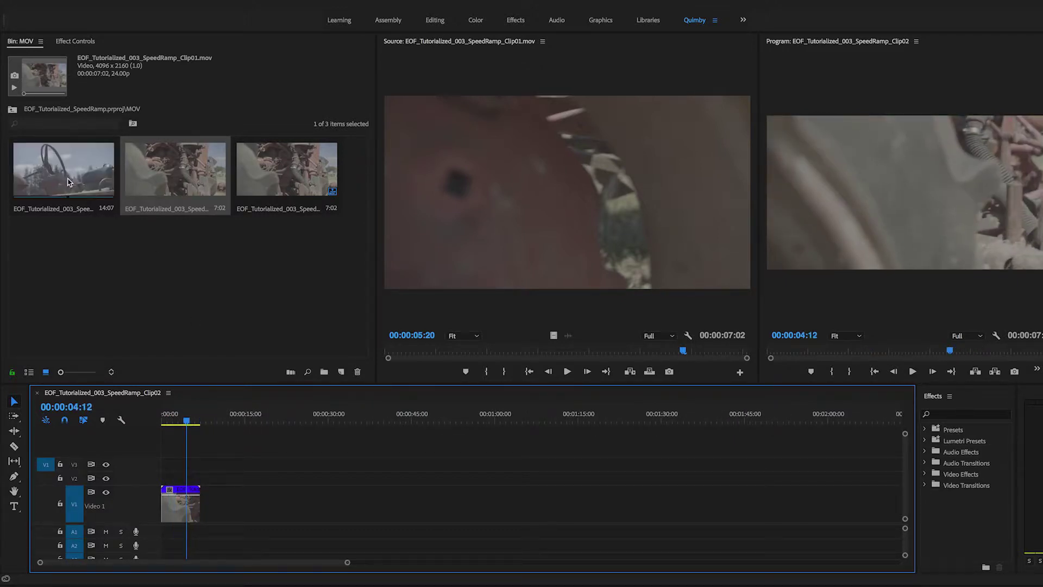
- Add Clip02 directly after Clip01 on video track V1 and play back the two clips
left_click_drag(68, 181, 575, 241)
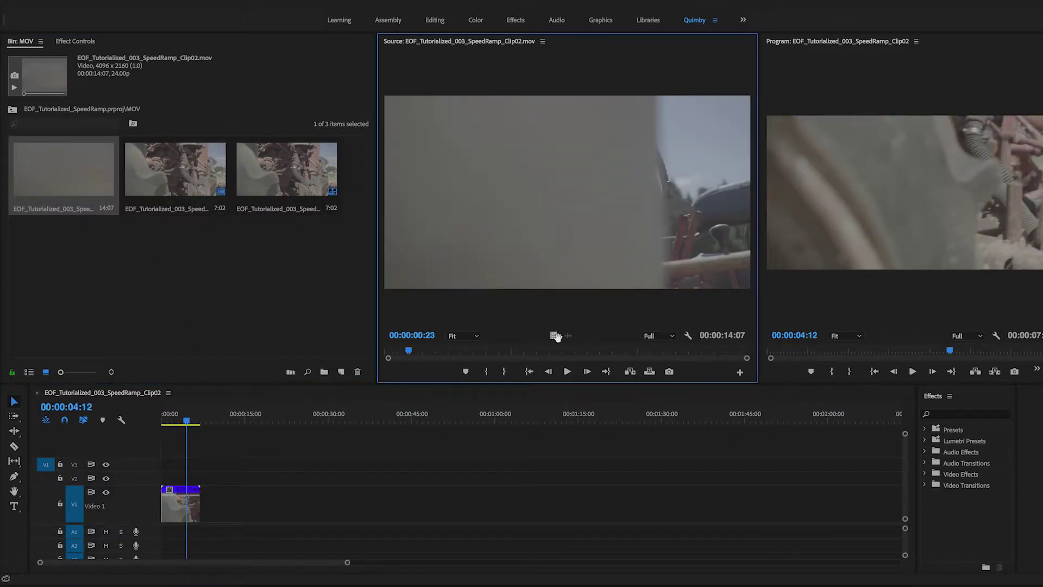
left_click_drag(552, 338, 201, 489)
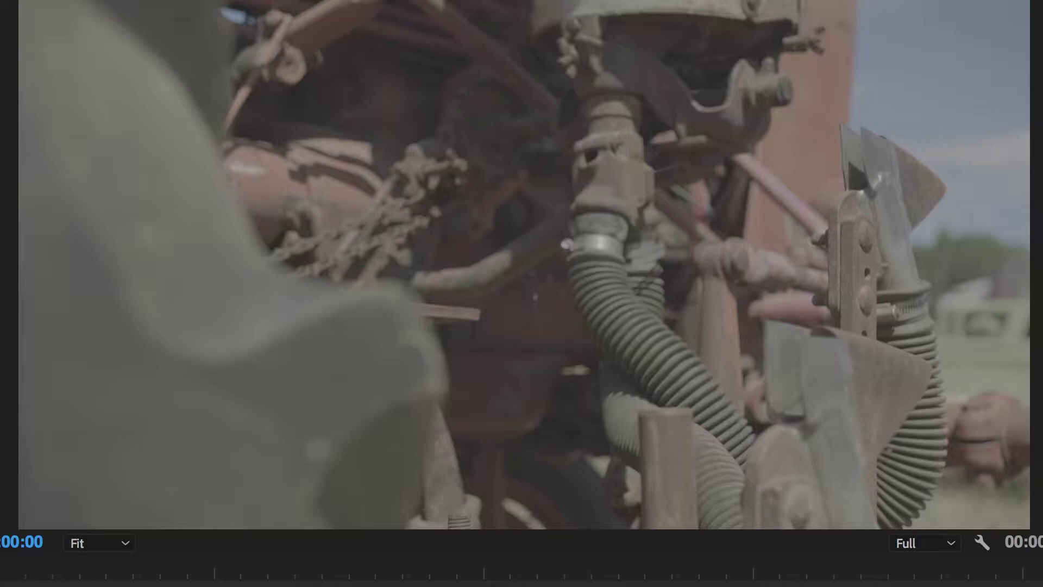
key("space")
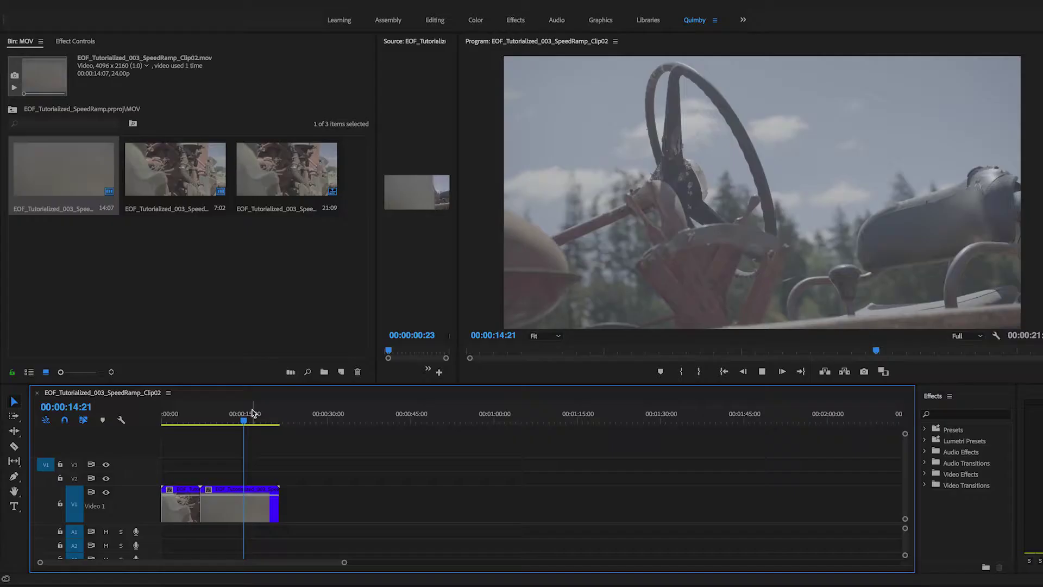
left_click_drag(244, 421, 174, 419)
key("space")
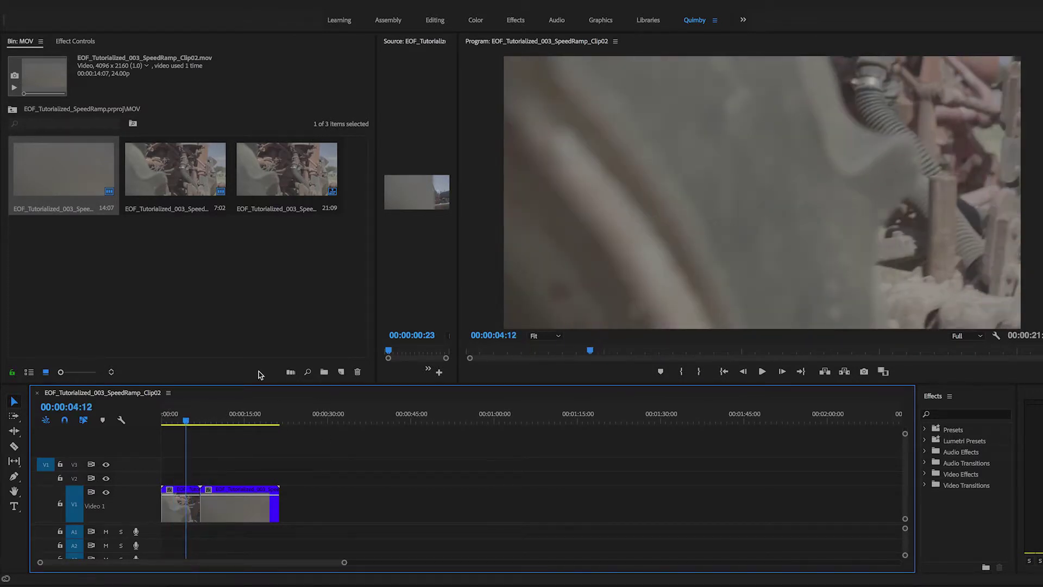
- Delete Clip02 from the sequence, keeping only Clip01 on video track V1
left_click_drag(313, 450, 255, 511)
key("Delete")
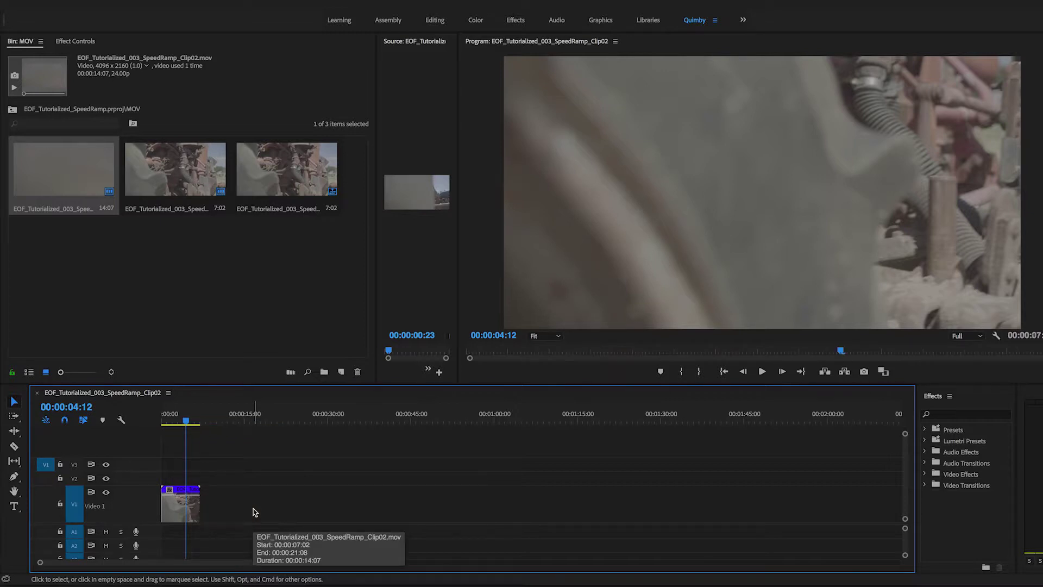
- Enlarge the timeline area with Clip01 fitted across it and set the playhead to 00:00:03:03
left_click_drag(187, 421, 186, 425)
key("backslash")
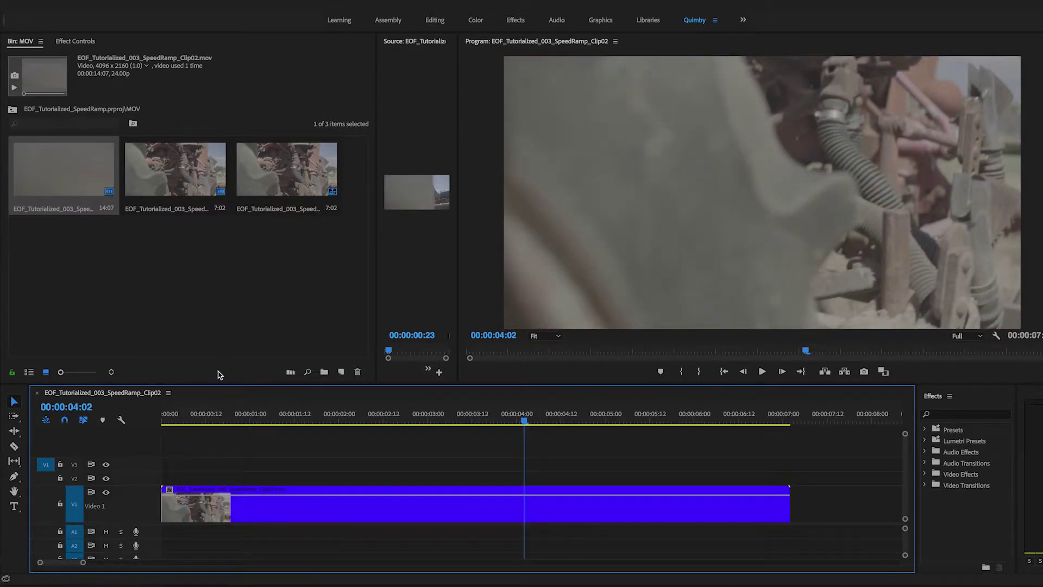
left_click_drag(219, 383, 214, 196)
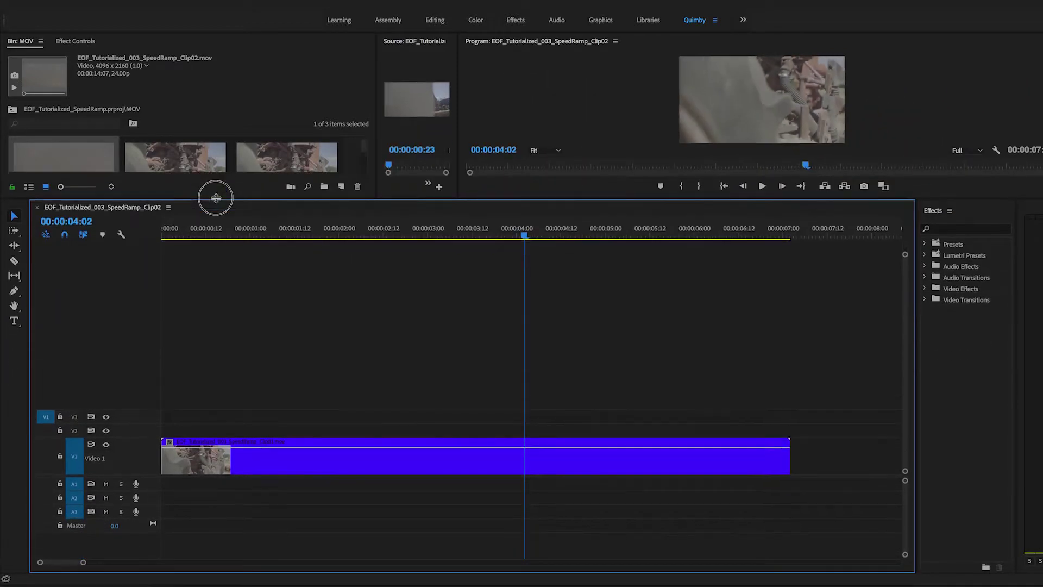
left_click_drag(421, 230, 439, 234)
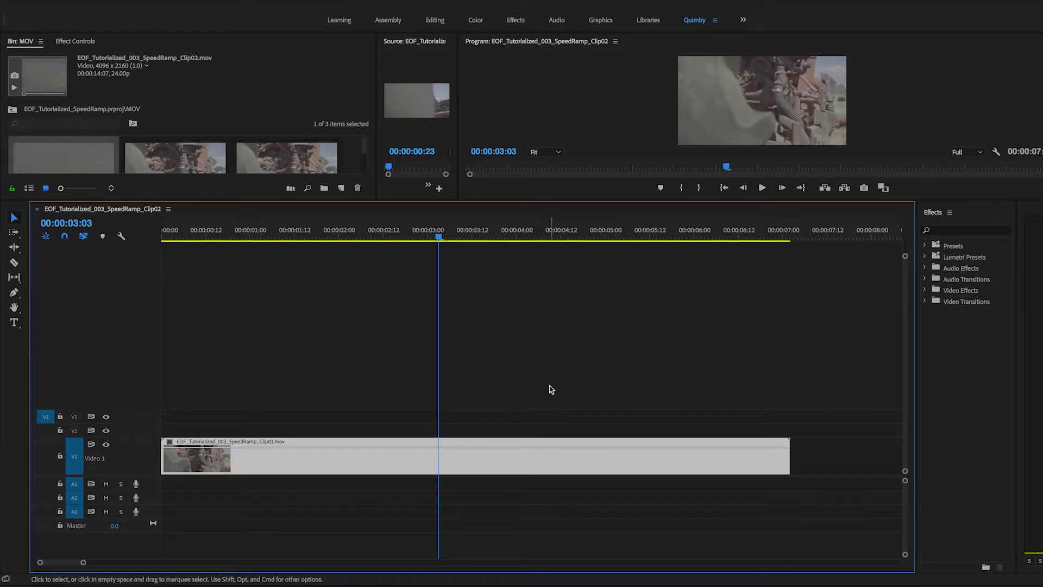
- Save the project and show the Time Remapping speed keyframes on Clip01 in video track V1
key("super+s")
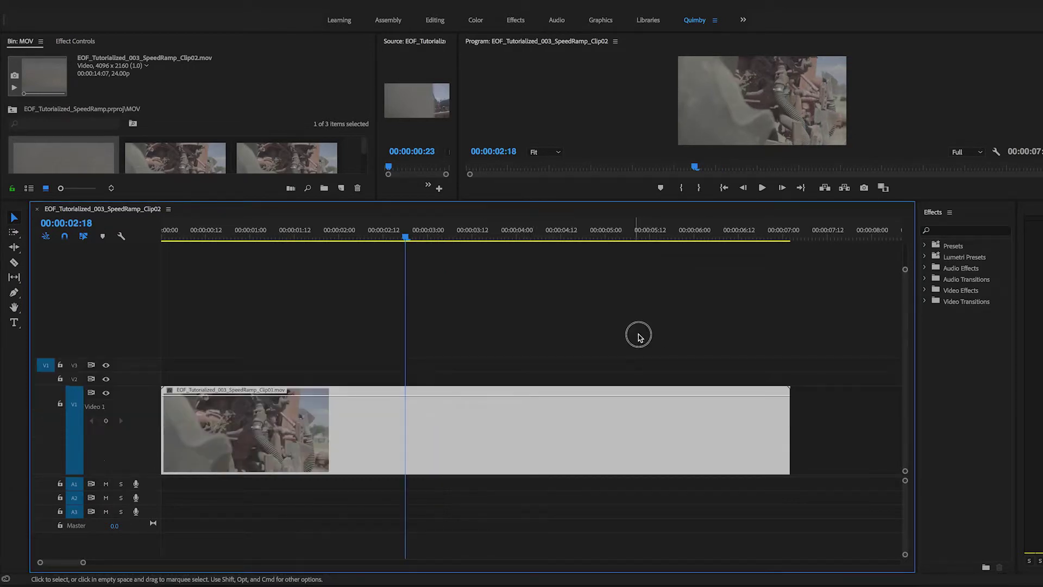
left_click(638, 333)
right_click(491, 437)
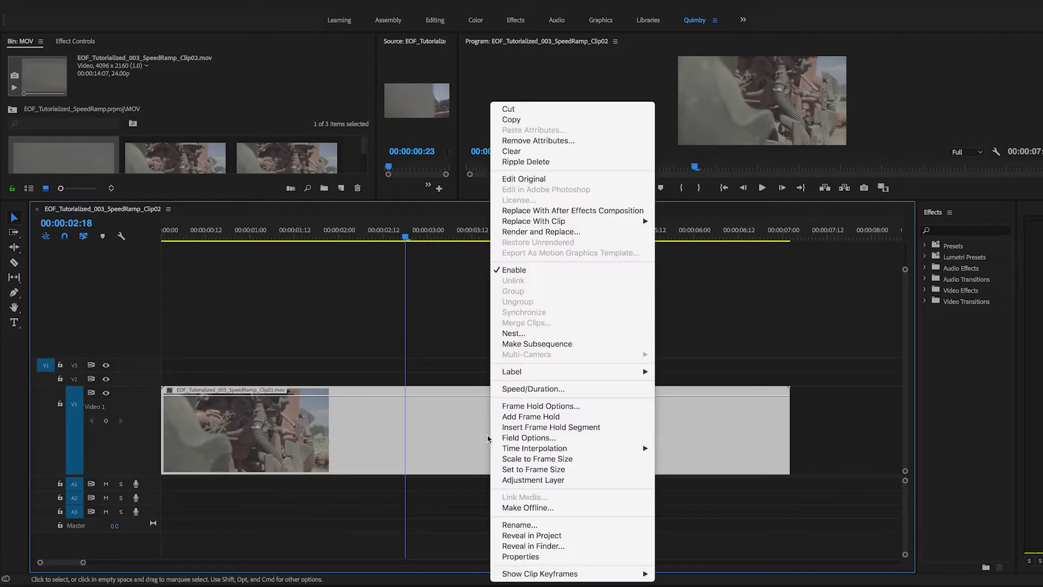
mouse_move(539, 571)
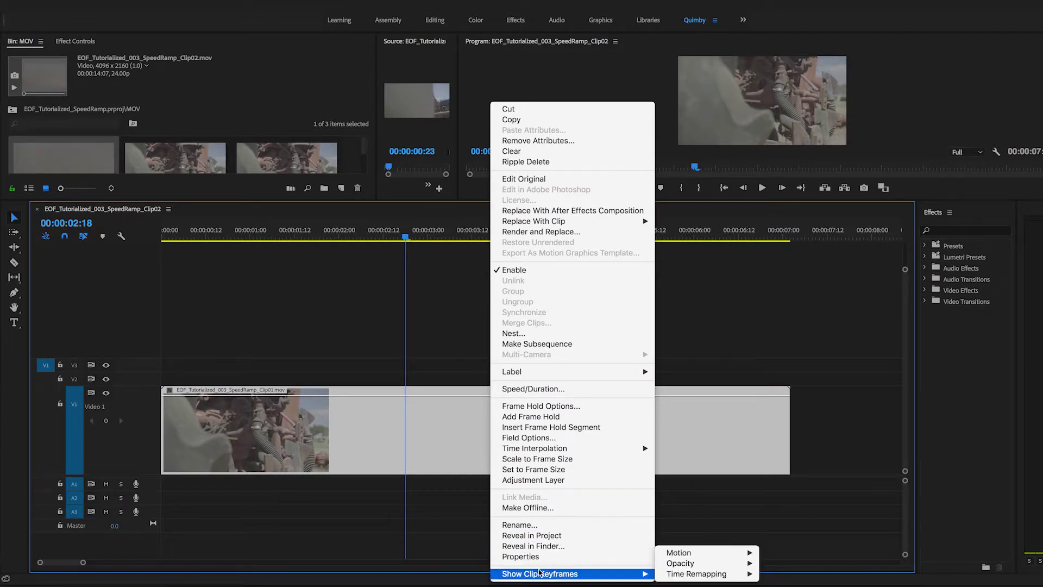
mouse_move(735, 577)
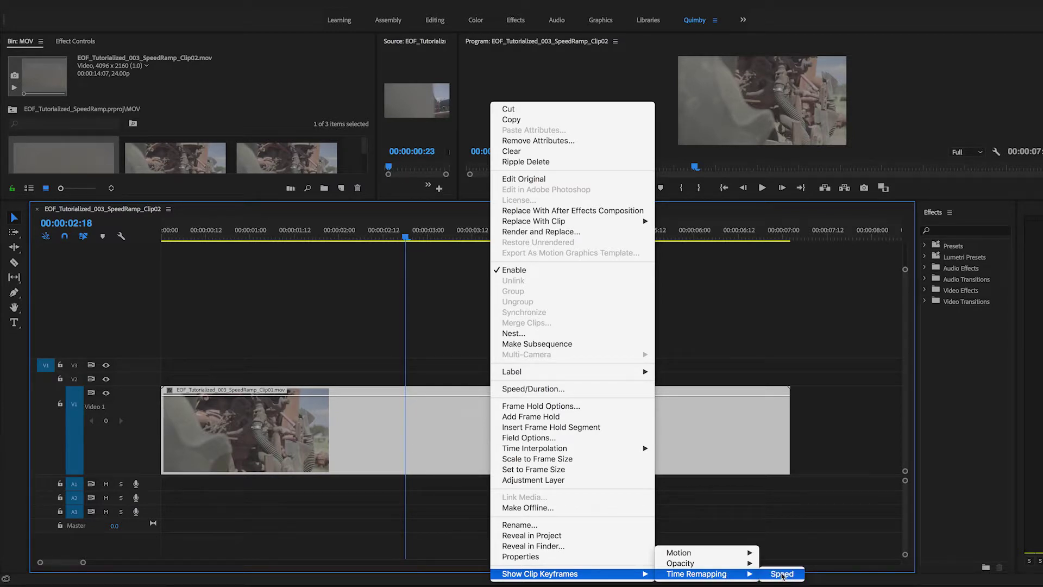
left_click(782, 573)
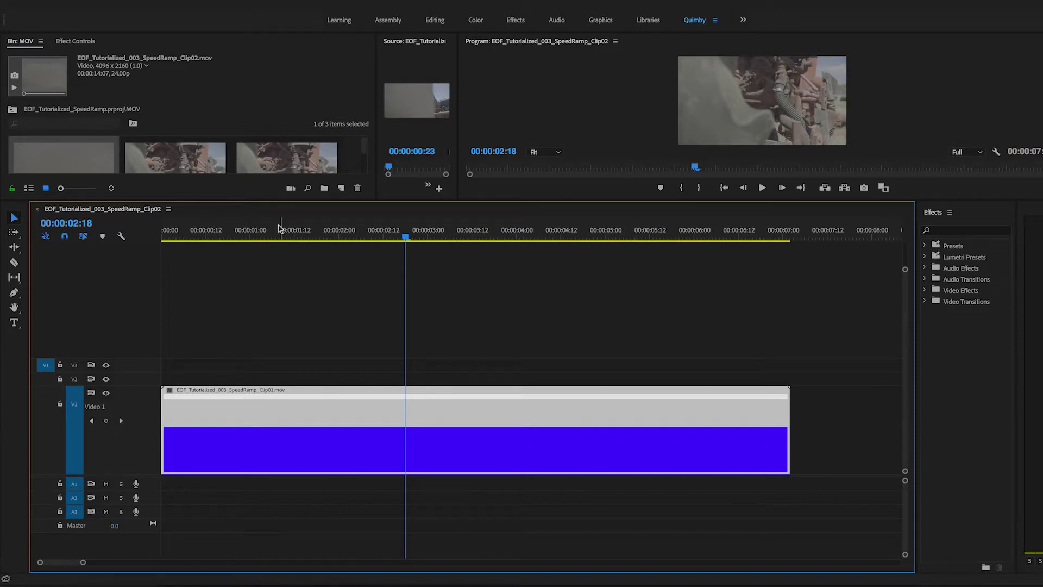
- Add a speed keyframe to Clip01 near its end, at about 00:00:04:21
left_click_drag(278, 228, 593, 240)
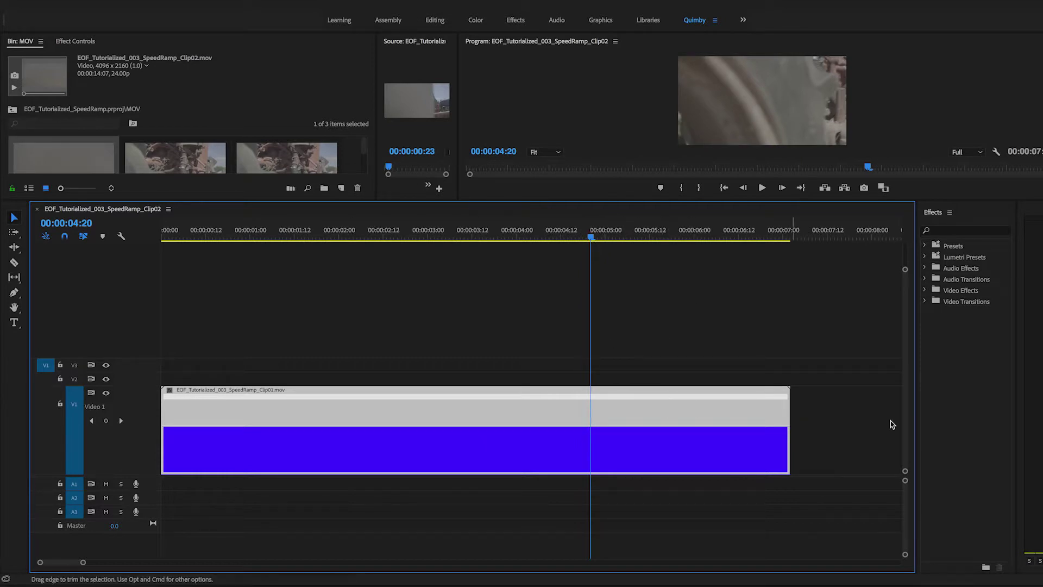
mouse_move(590, 237)
left_mouse_down()
mouse_move(577, 239)
mouse_move(591, 237)
left_mouse_up()
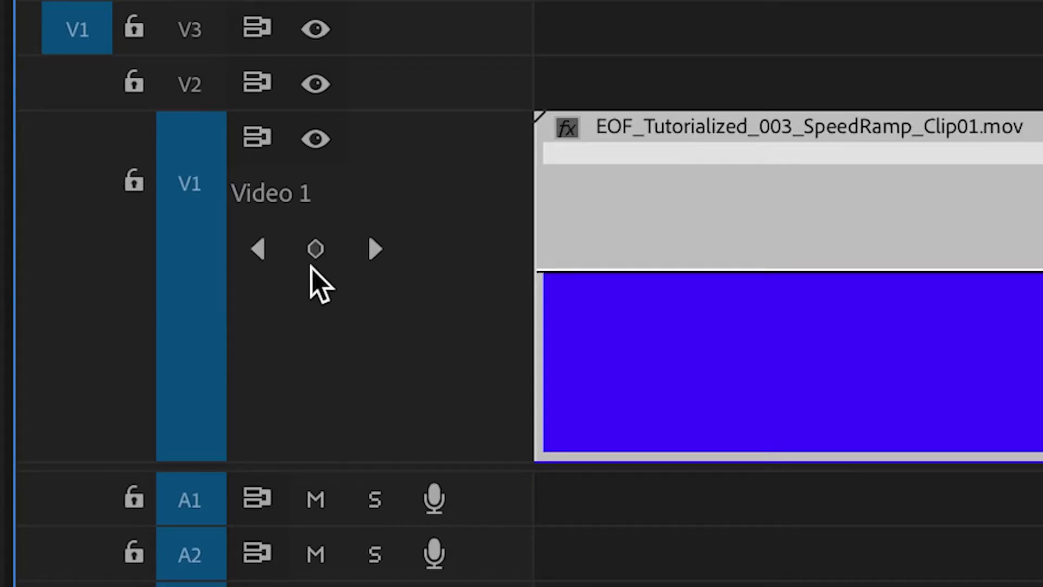
left_click(316, 249)
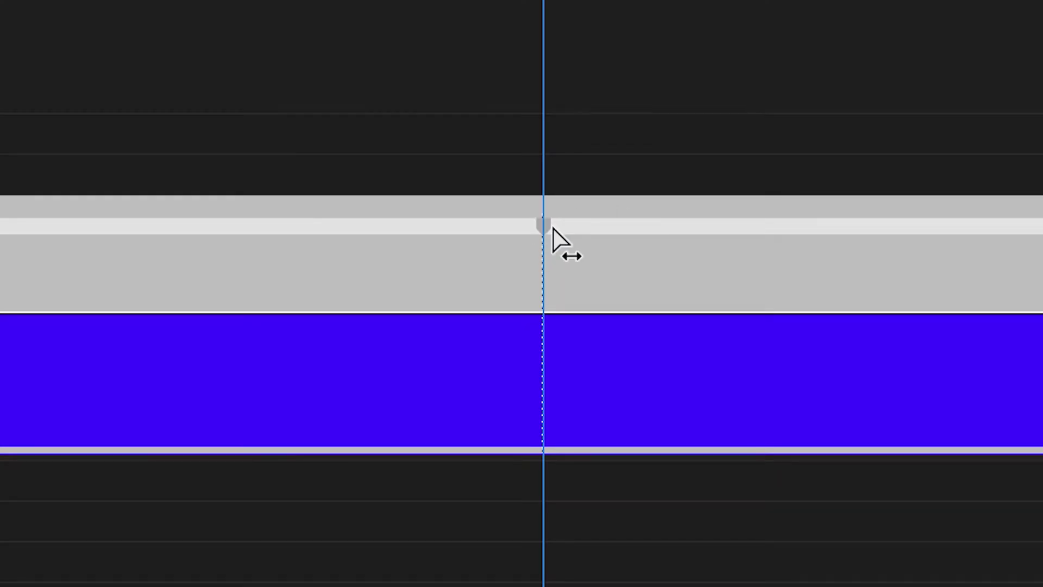
- Split the speed keyframe into a ramp about 11 frames long by moving its second half later in Clip01
left_click(552, 233)
left_click_drag(556, 232, 978, 225)
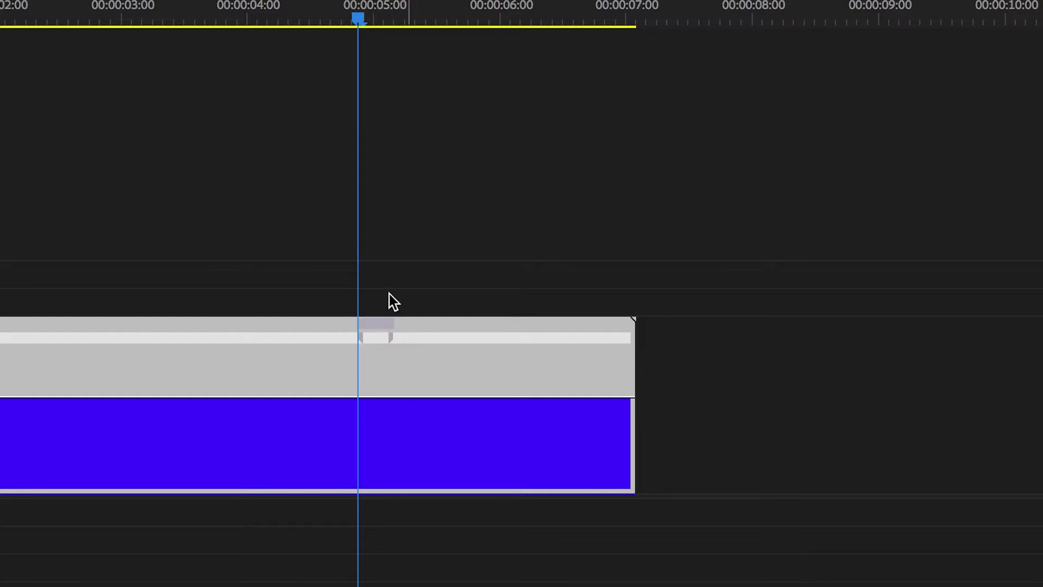
left_click_drag(383, 350, 416, 378)
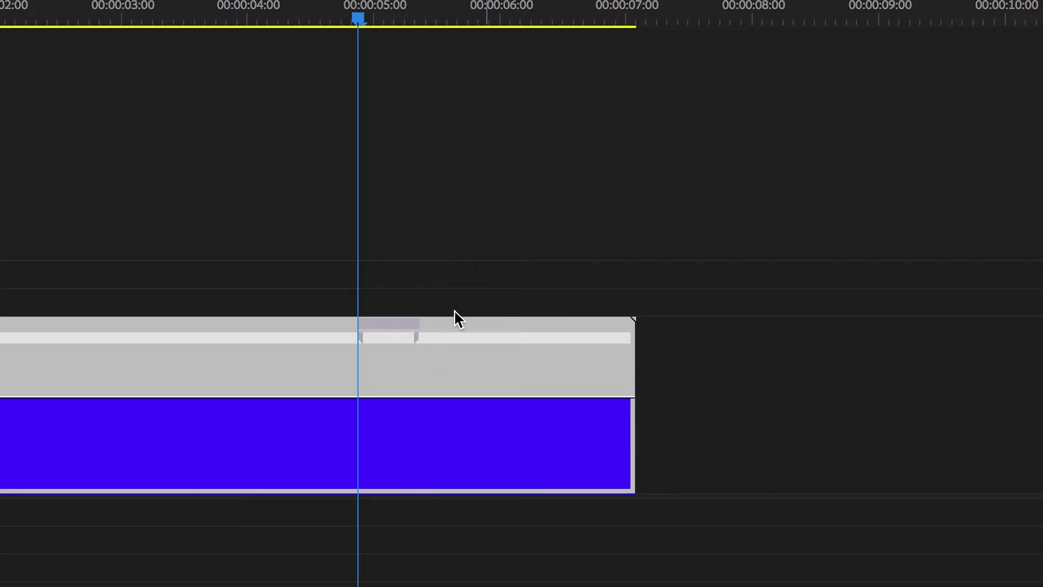
mouse_move(414, 341)
left_mouse_down()
mouse_move(442, 340)
mouse_move(370, 343)
mouse_move(387, 335)
mouse_move(412, 346)
left_mouse_up()
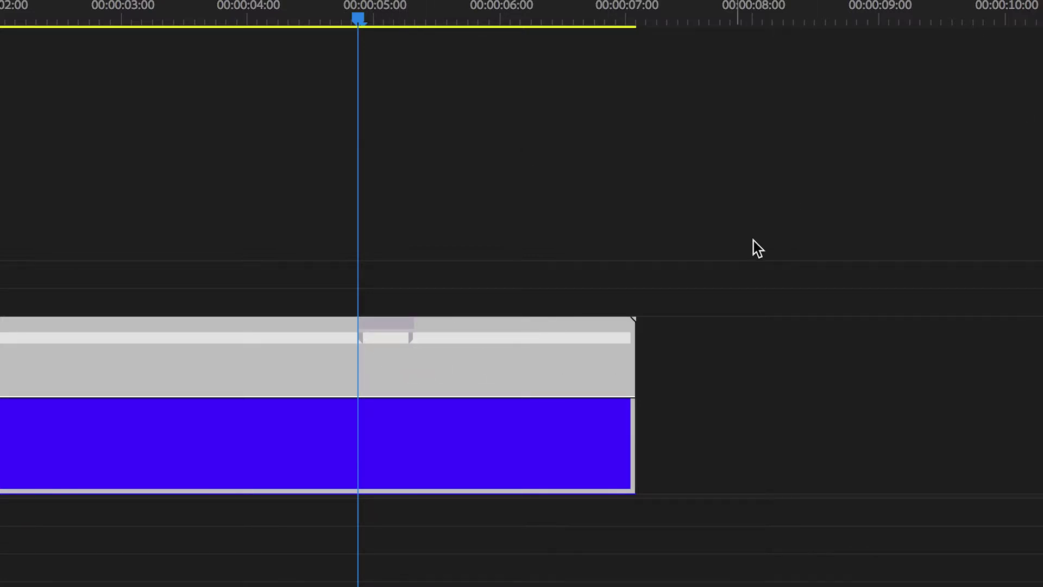
- Raise the speed of the section after the ramp repeatedly until Clip01 ends at about 00:00:05:02
mouse_move(357, 13)
left_mouse_down()
mouse_move(378, 9)
mouse_move(352, 16)
left_mouse_up()
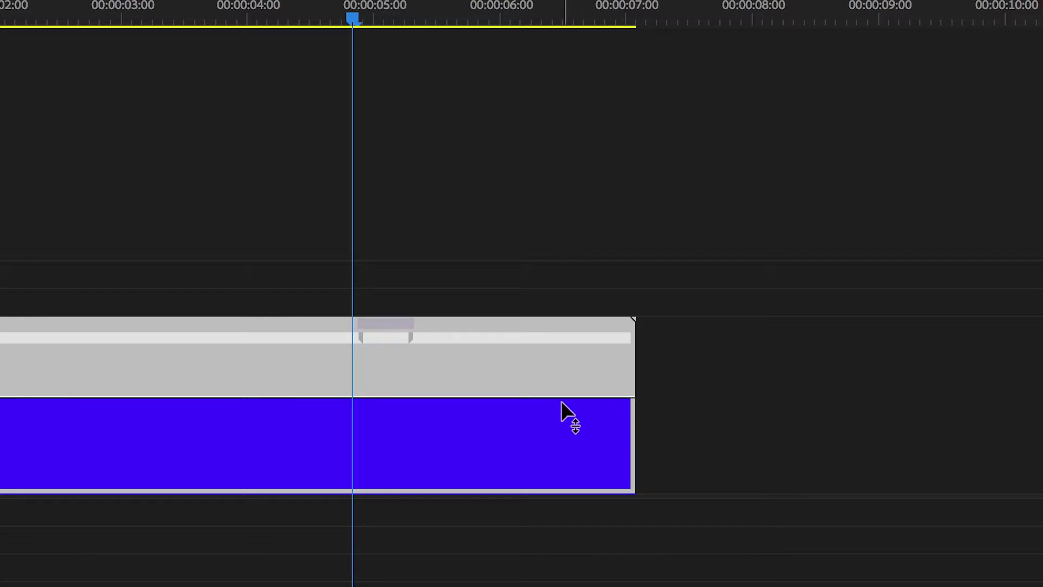
left_click_drag(565, 399, 570, 326)
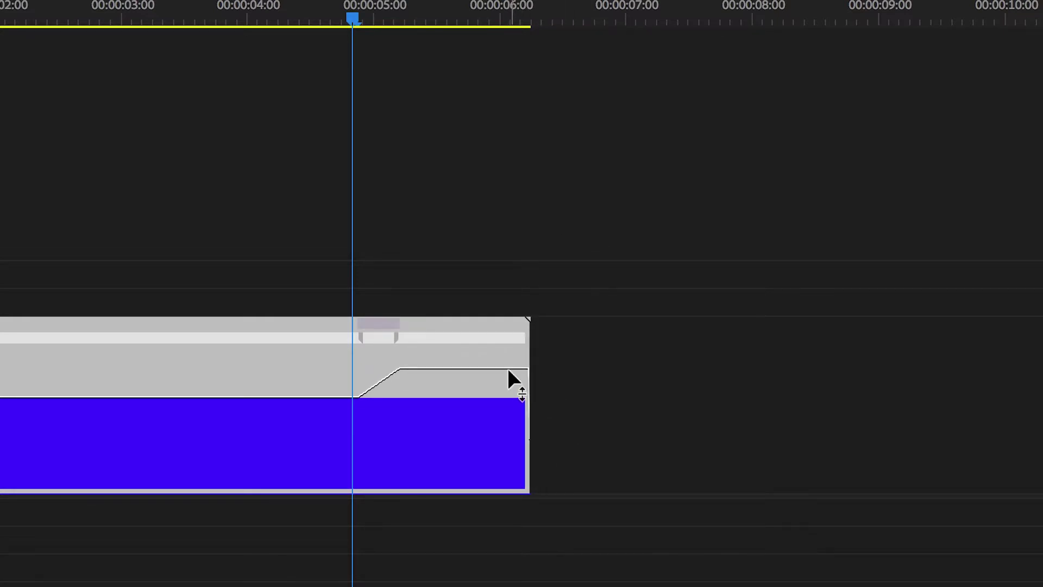
left_click_drag(507, 367, 506, 305)
left_click_drag(444, 351, 442, 183)
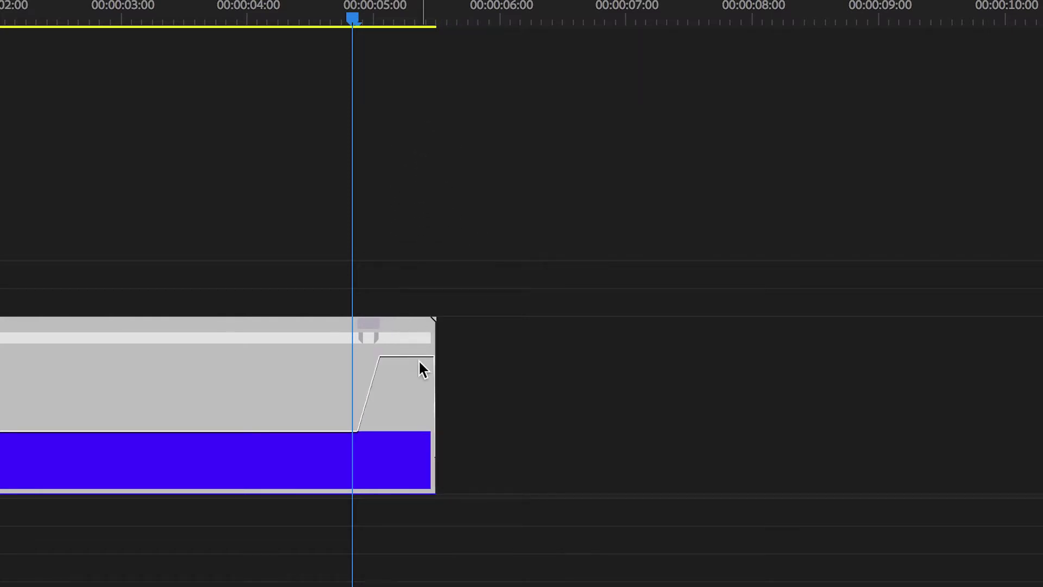
left_click_drag(419, 359, 407, 158)
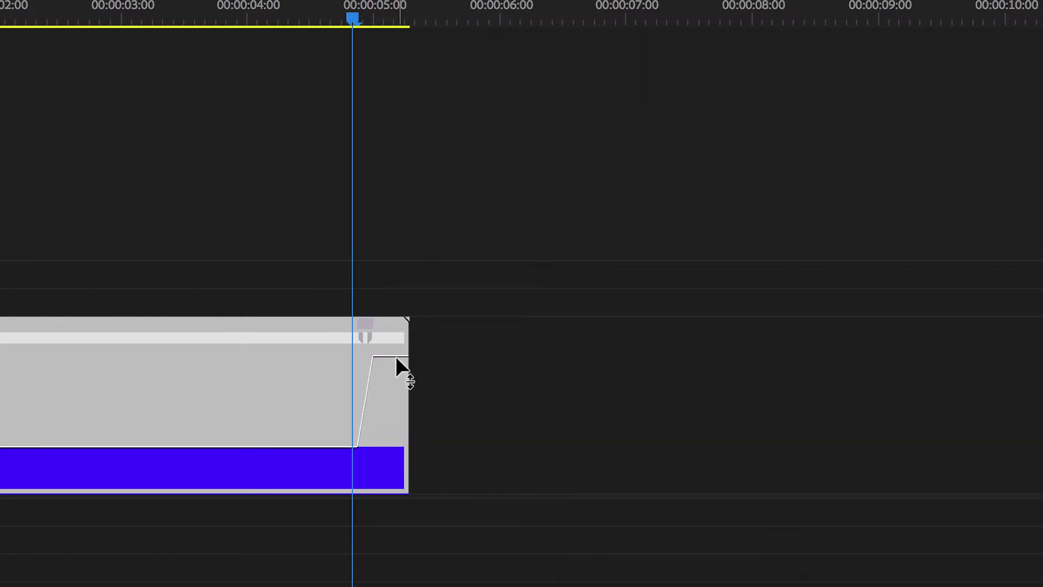
left_click_drag(395, 356, 393, 21)
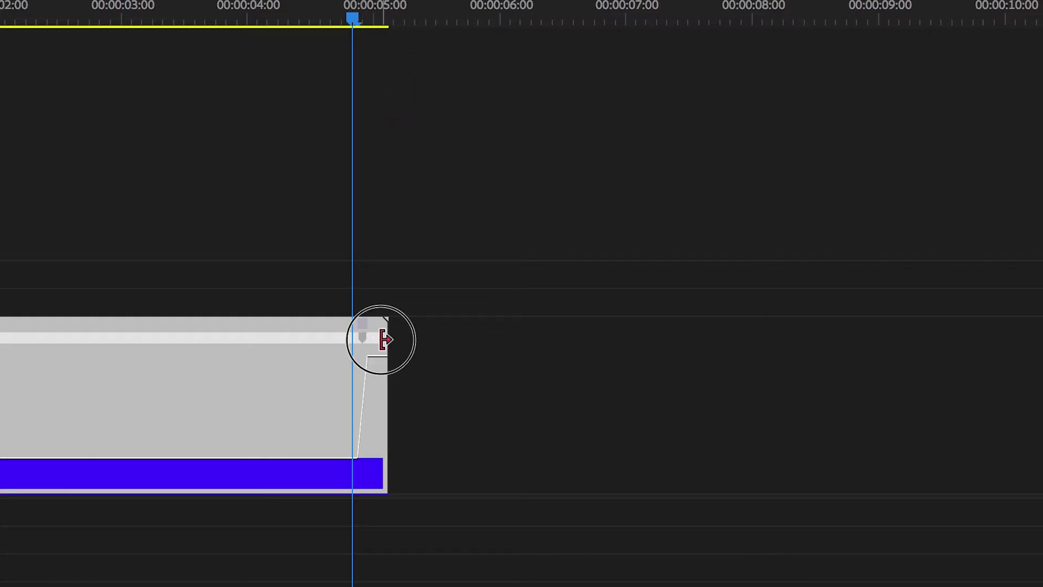
left_click_drag(385, 340, 367, 202)
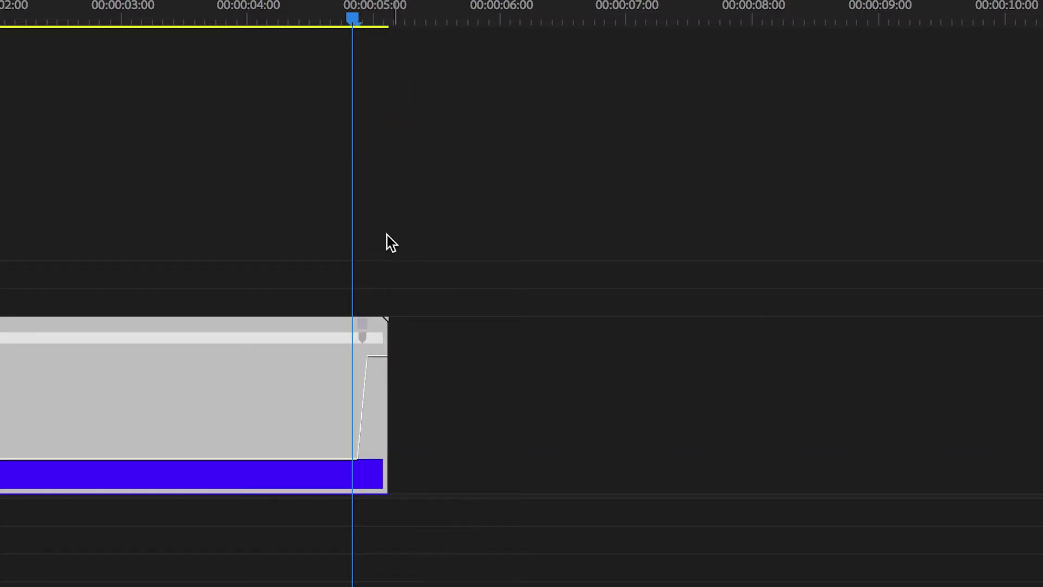
- Shift the start of Clip01's speed ramp one frame earlier, to about 00:00:04:20
key("=")
key("=")
key("=")
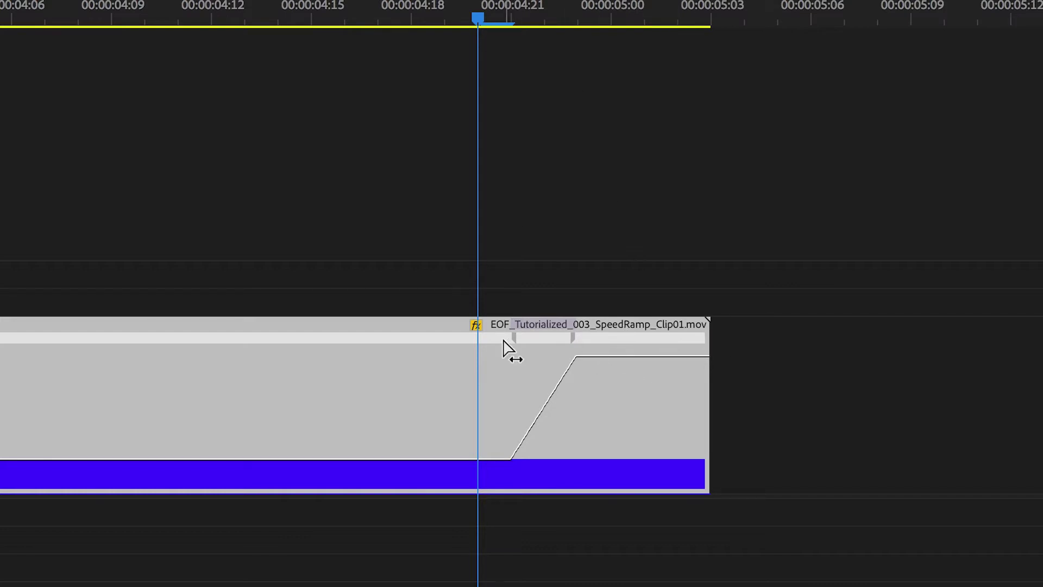
mouse_move(504, 347)
left_mouse_down()
mouse_move(514, 342)
mouse_move(489, 352)
left_mouse_up()
left_click_drag(559, 353, 604, 354)
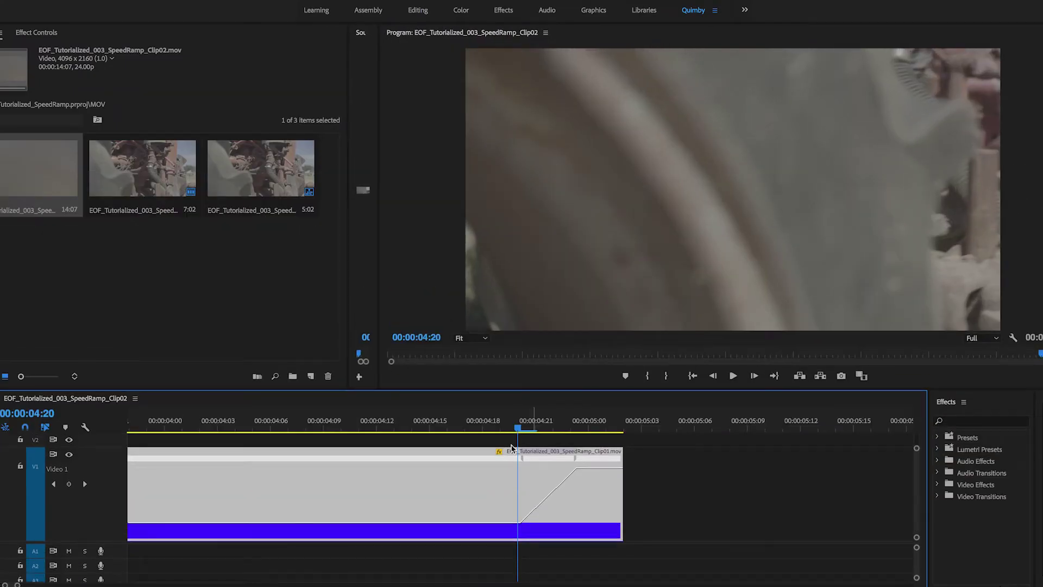
- Play back the speed ramp at the end of Clip01 several times to check the acceleration
key("space")
left_click(464, 422)
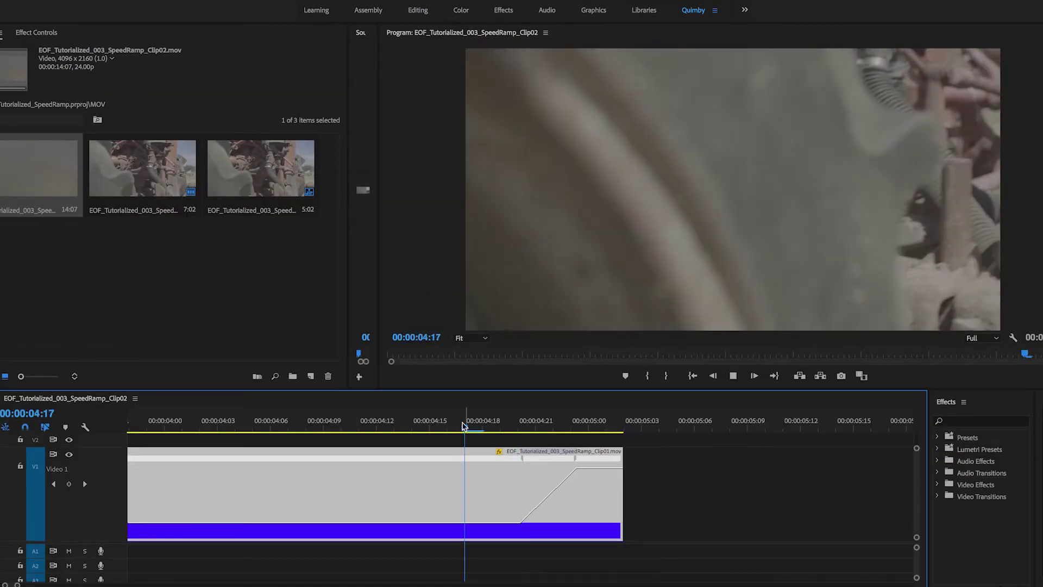
left_click(513, 422)
left_click(484, 424)
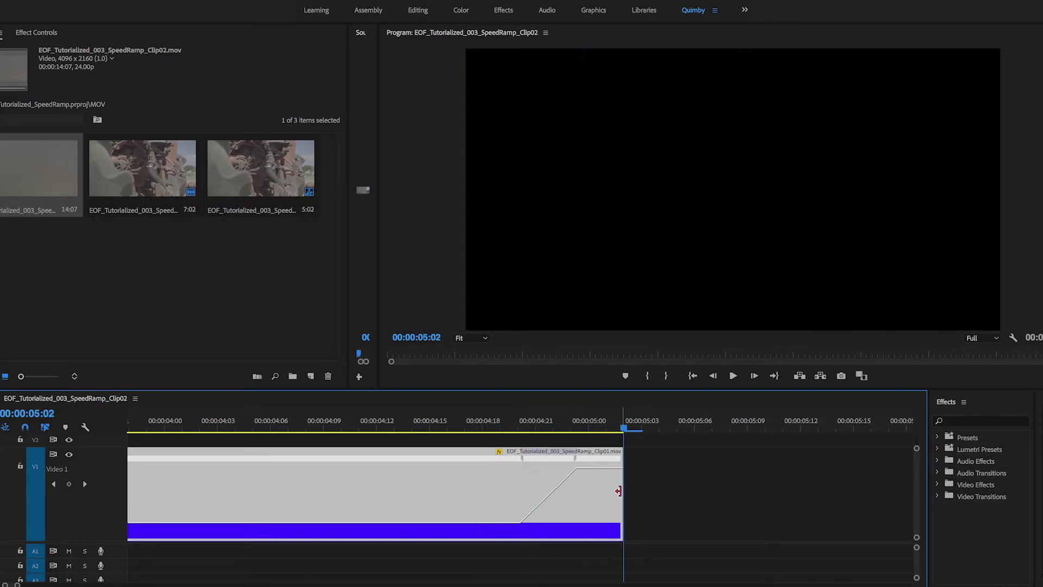
- Lower the speed after the ramp slightly and trim the end of Clip01 to 00:00:05:04
left_click_drag(604, 467, 686, 491)
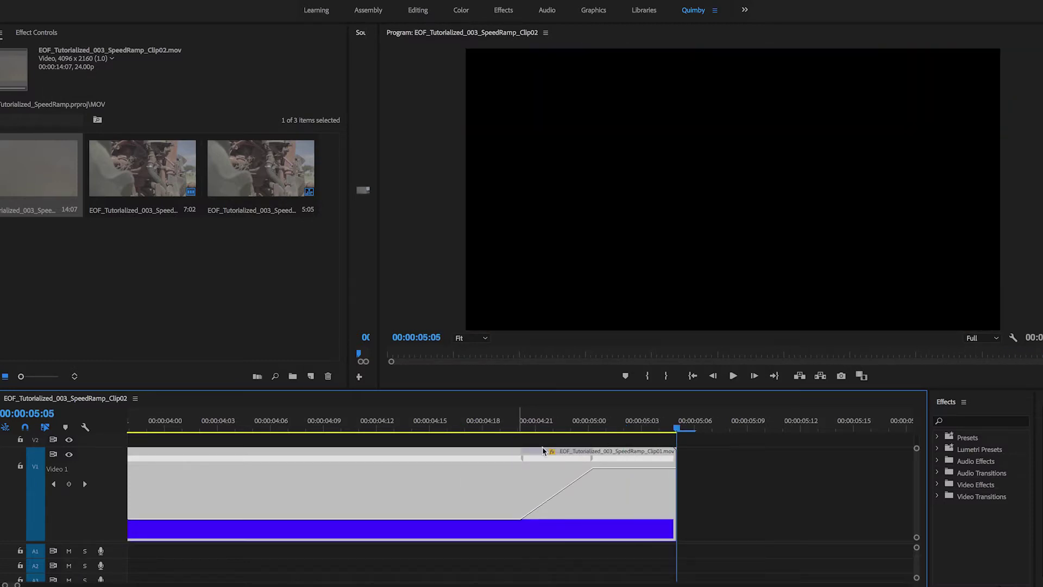
left_click(621, 458)
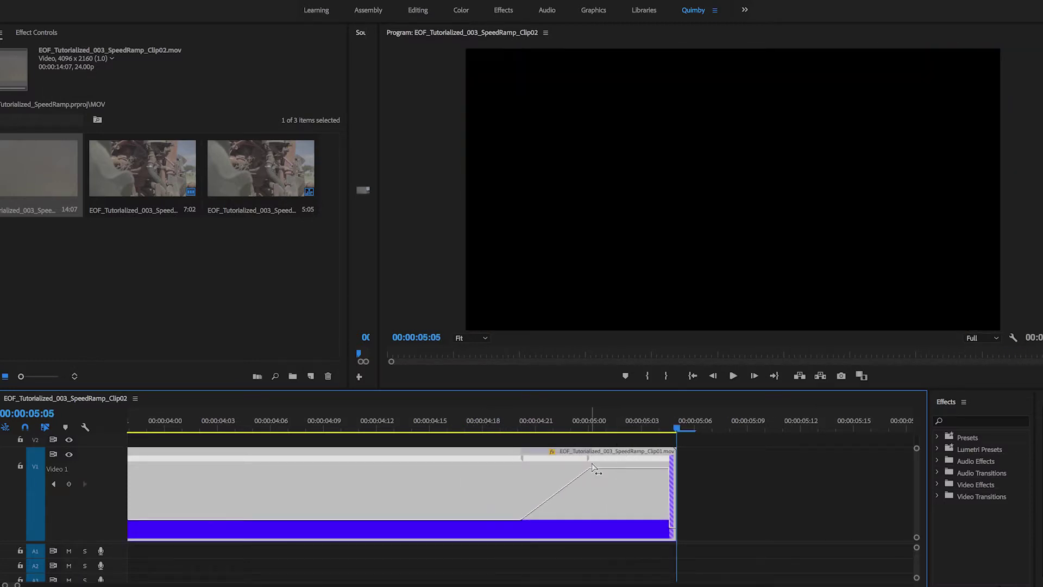
left_click_drag(672, 456, 617, 463)
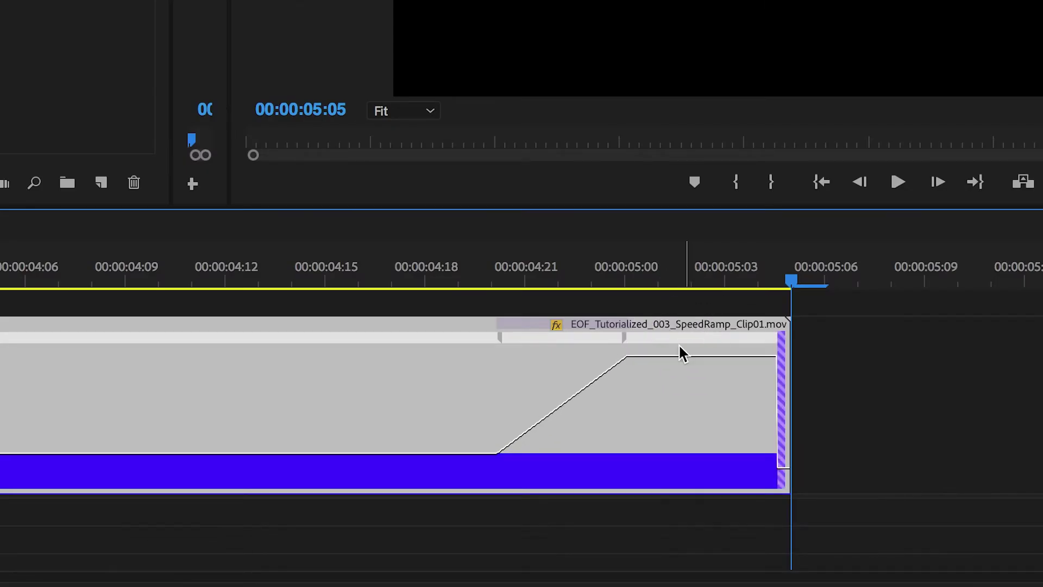
left_click_drag(792, 323, 757, 345)
- Play back the adjusted ramp and set the playhead just before it, at 00:00:04:19
left_click(584, 257)
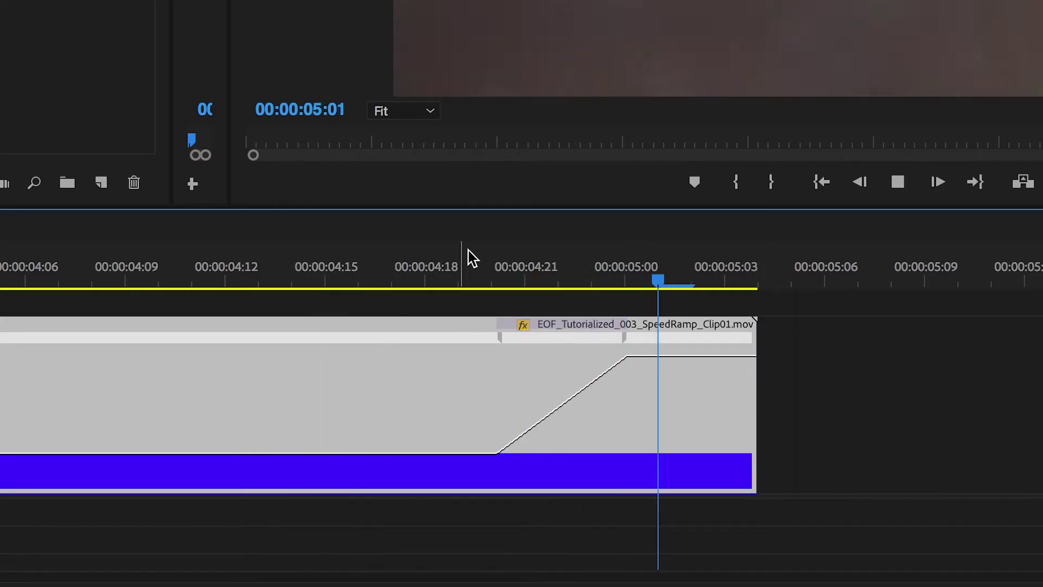
left_click(295, 289)
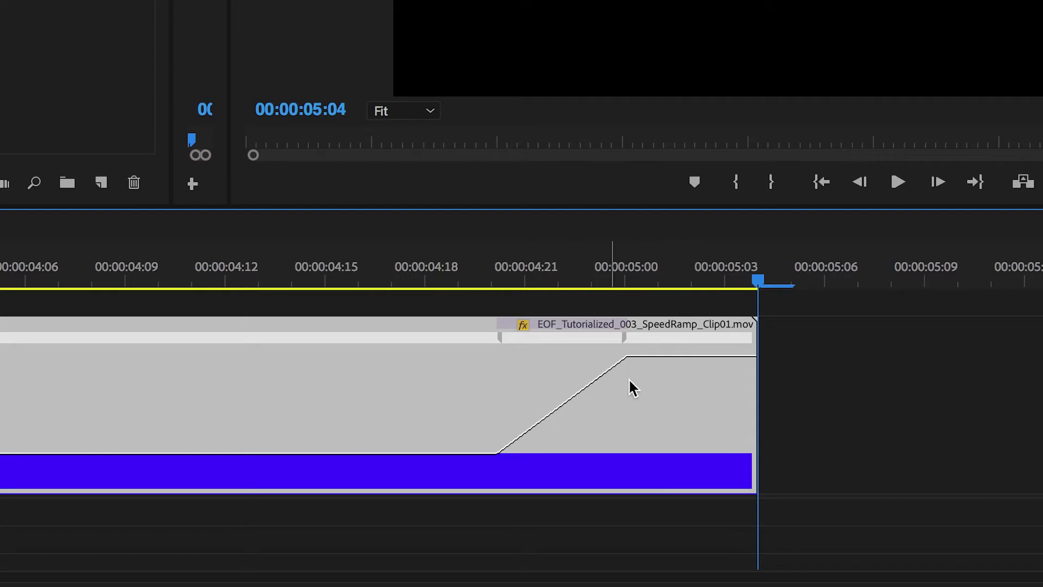
left_click_drag(609, 269, 483, 297)
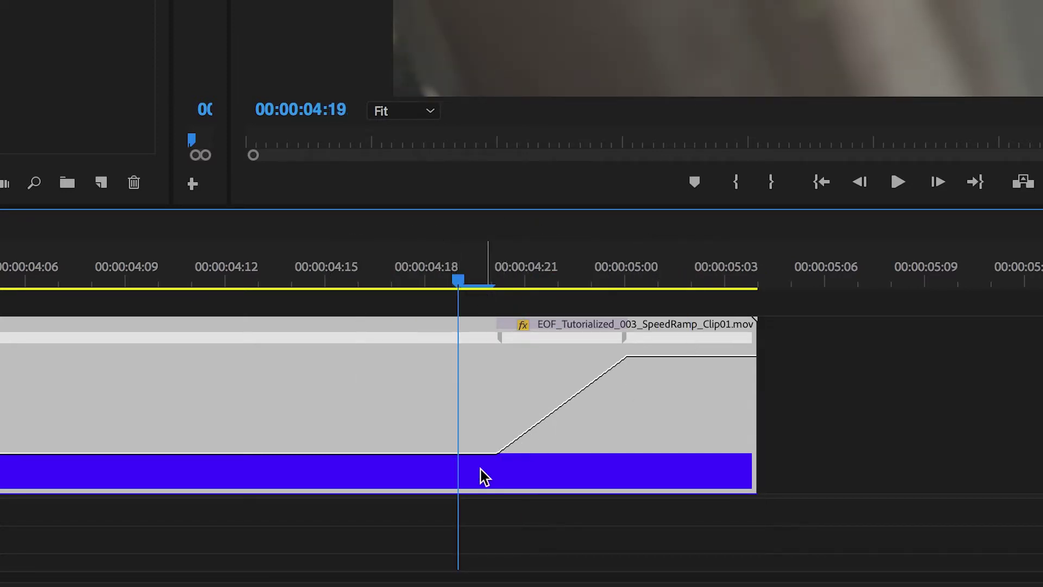
- Smooth the linear speed ramp into an S-curve with its Bezier handle and play it back
left_click(628, 346)
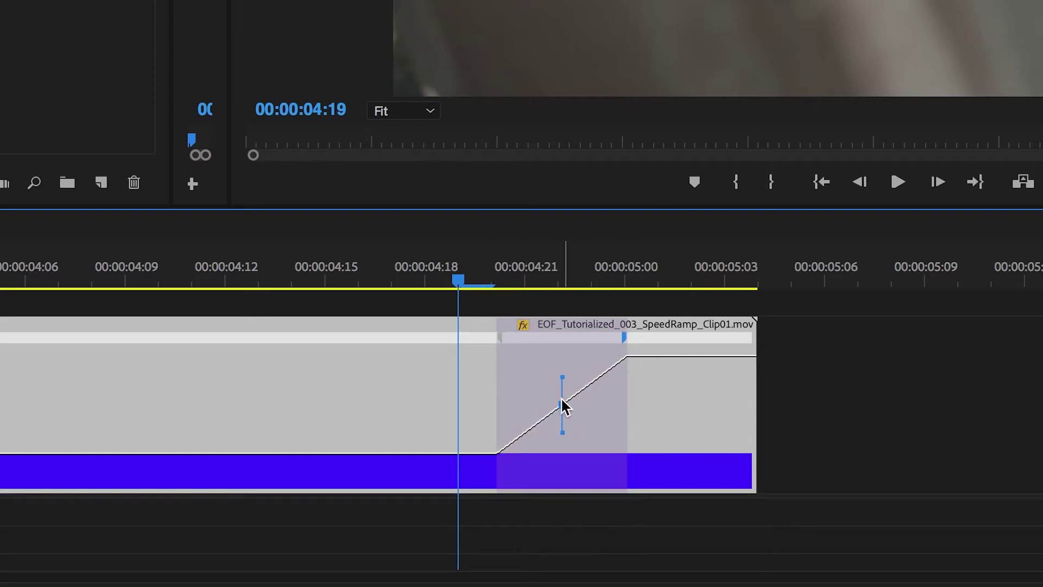
left_click_drag(563, 432, 449, 376)
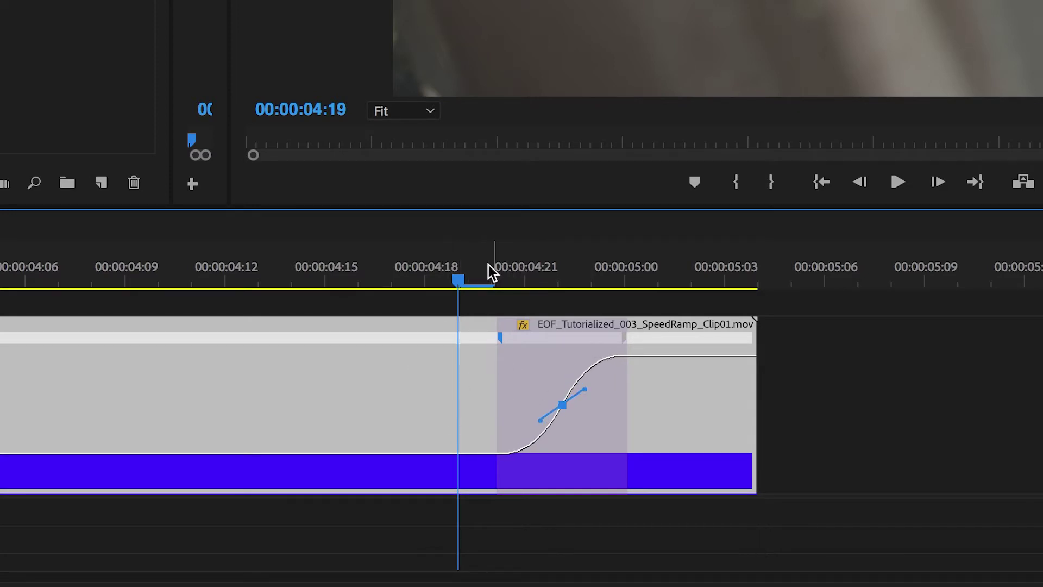
left_click(407, 265)
key("space")
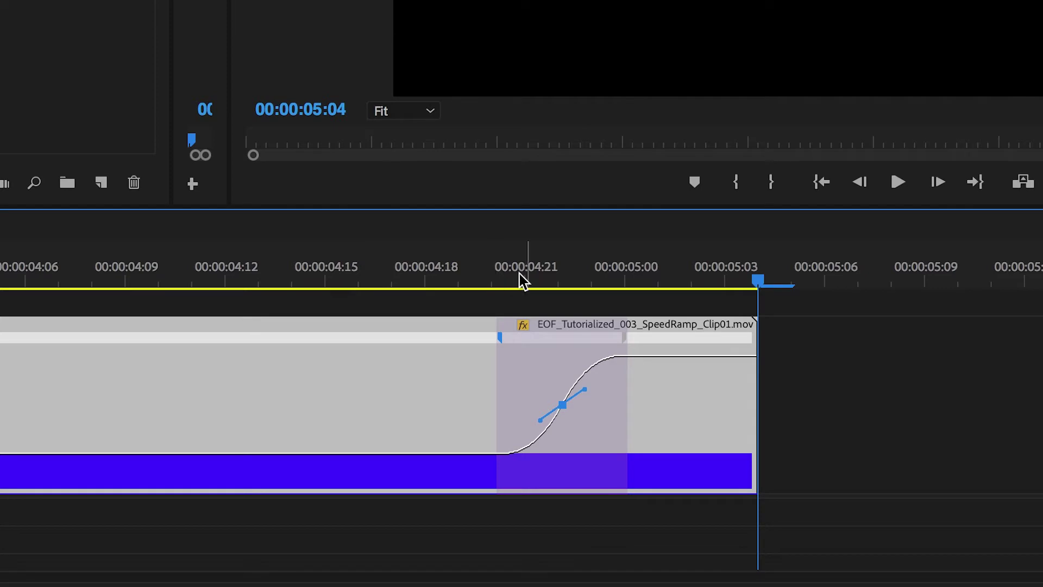
left_click(392, 265)
key("space")
- Start the speed ramp earlier, at about 00:00:04:12, and play back the end of Clip01 repeatedly
left_click_drag(530, 266, 312, 298)
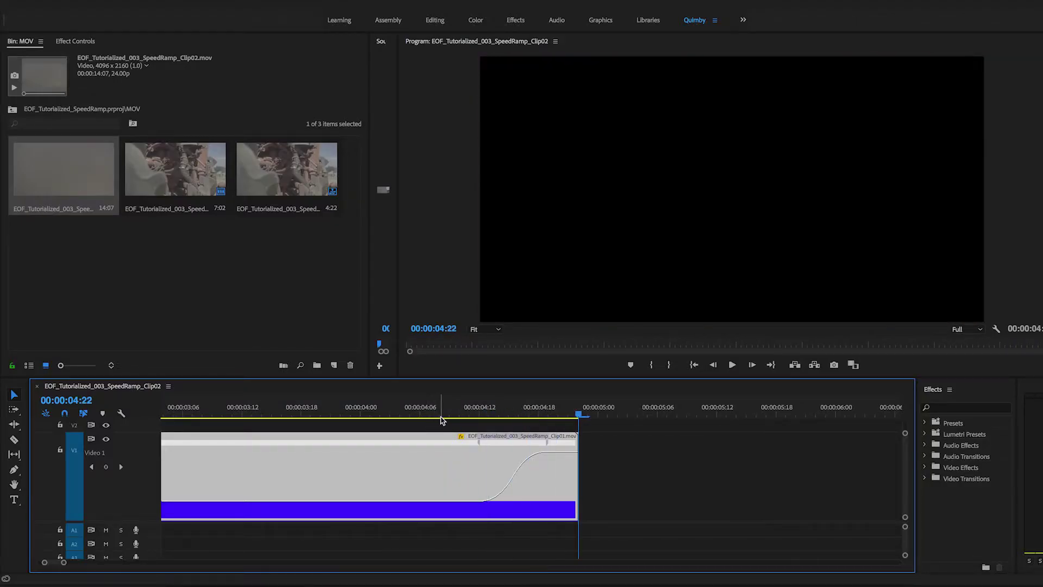
left_click(437, 416)
key("space")
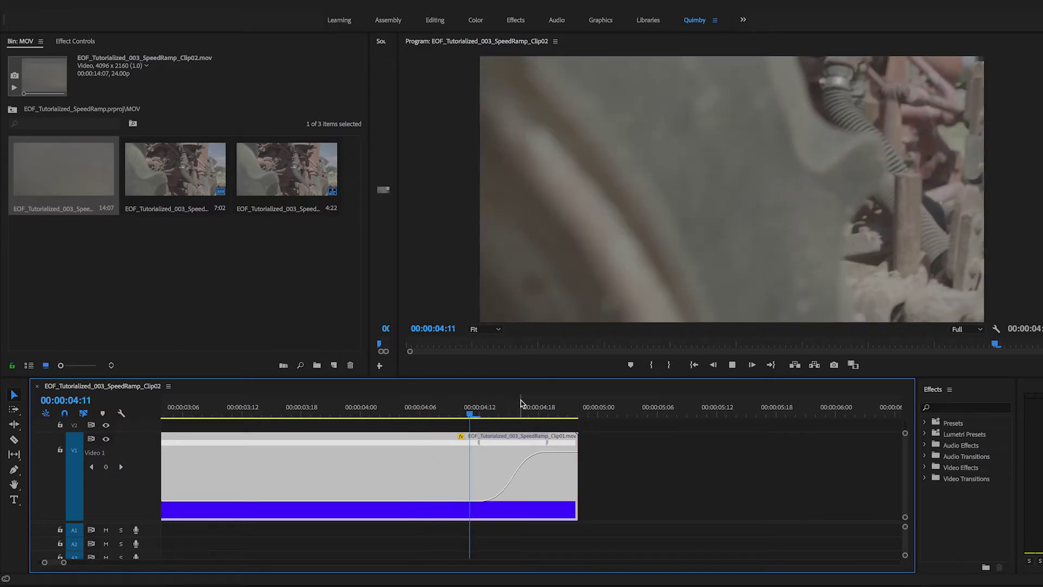
left_click(380, 416)
key("space")
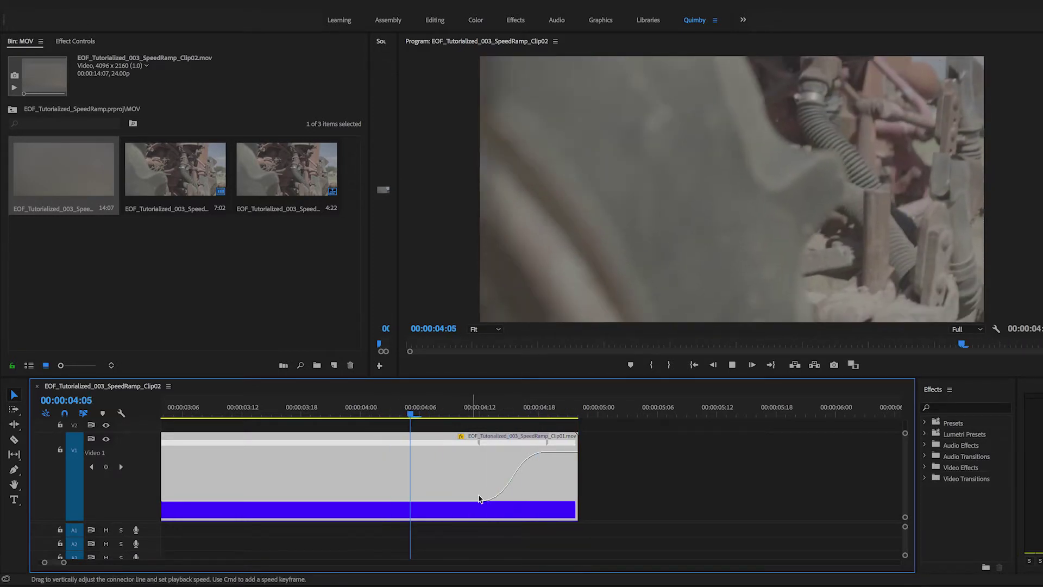
left_click(435, 414)
key("space")
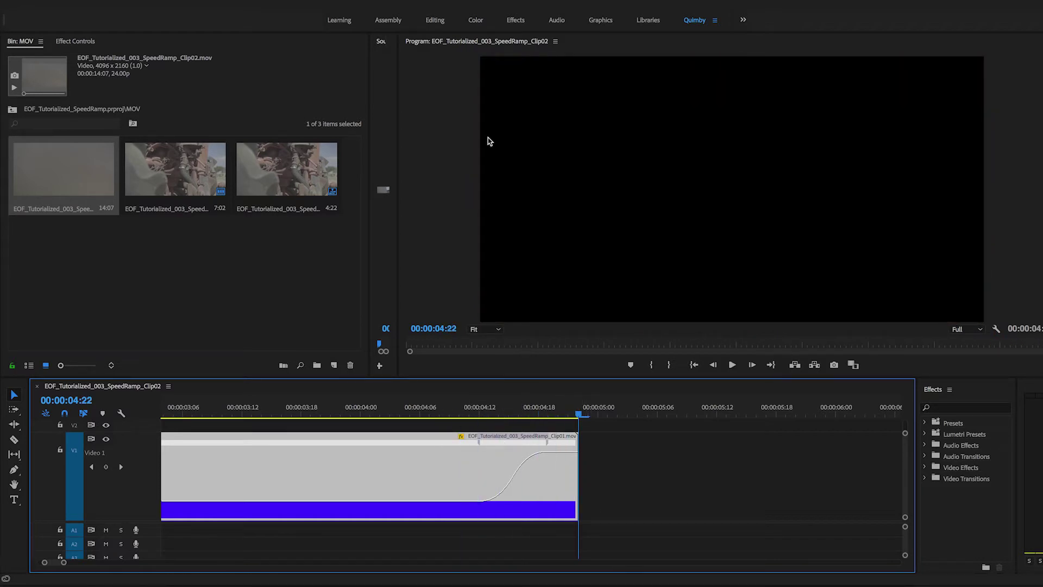
- Widen the Source monitor so the Clip02 footage can be viewed larger
left_click_drag(400, 186, 688, 191)
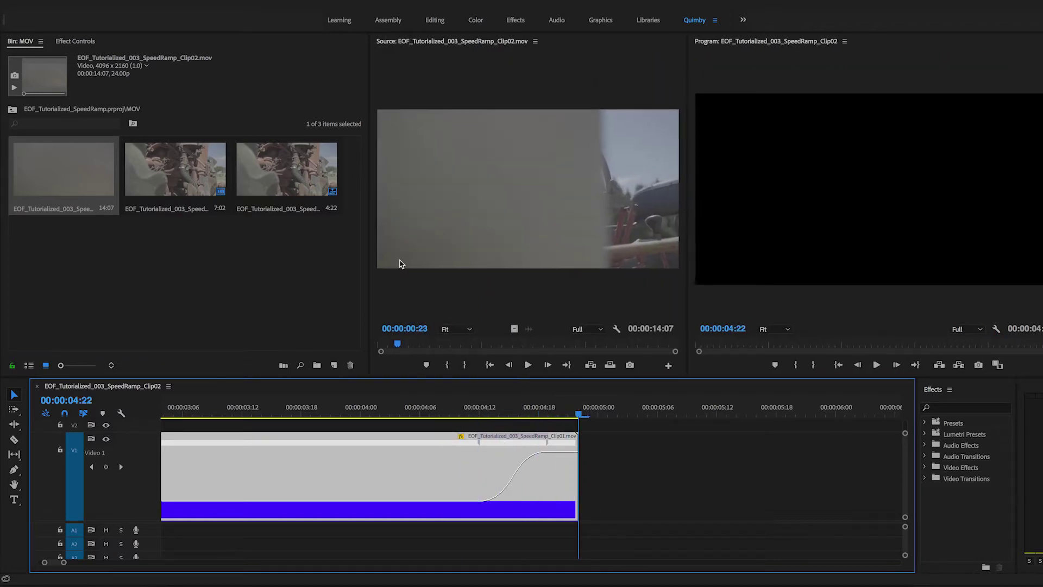
- Place Clip02 from its first frame on V1 directly after Clip01 and play across the cut
left_click_drag(373, 342, 347, 351)
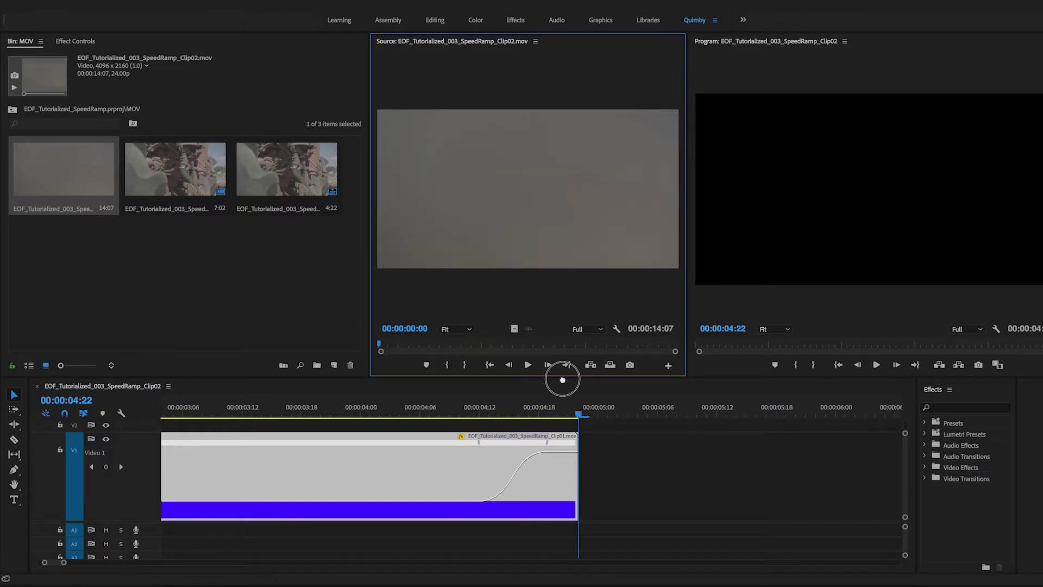
left_click_drag(562, 380, 579, 465)
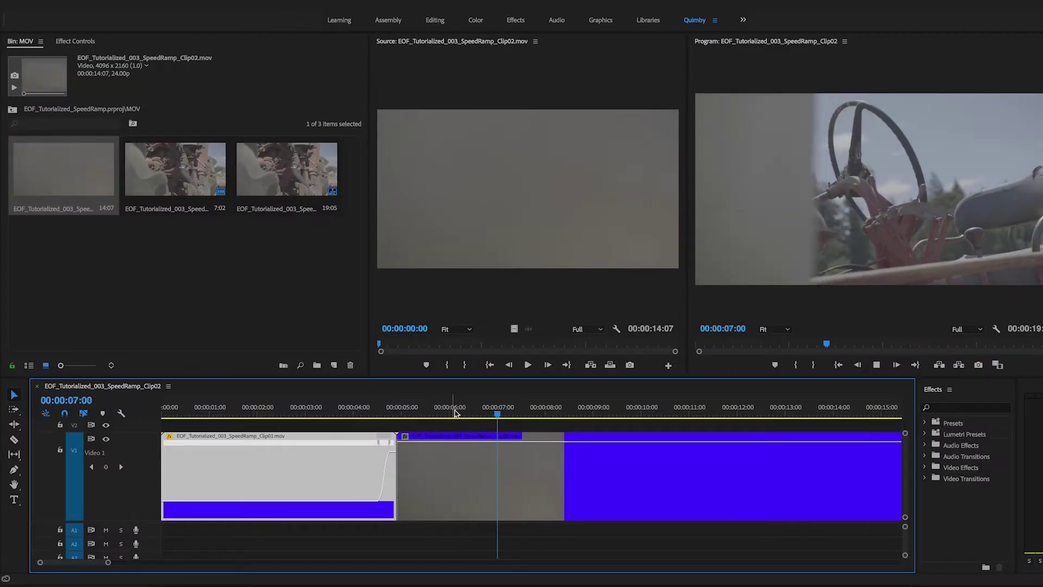
left_click_drag(454, 412, 362, 407)
key("space")
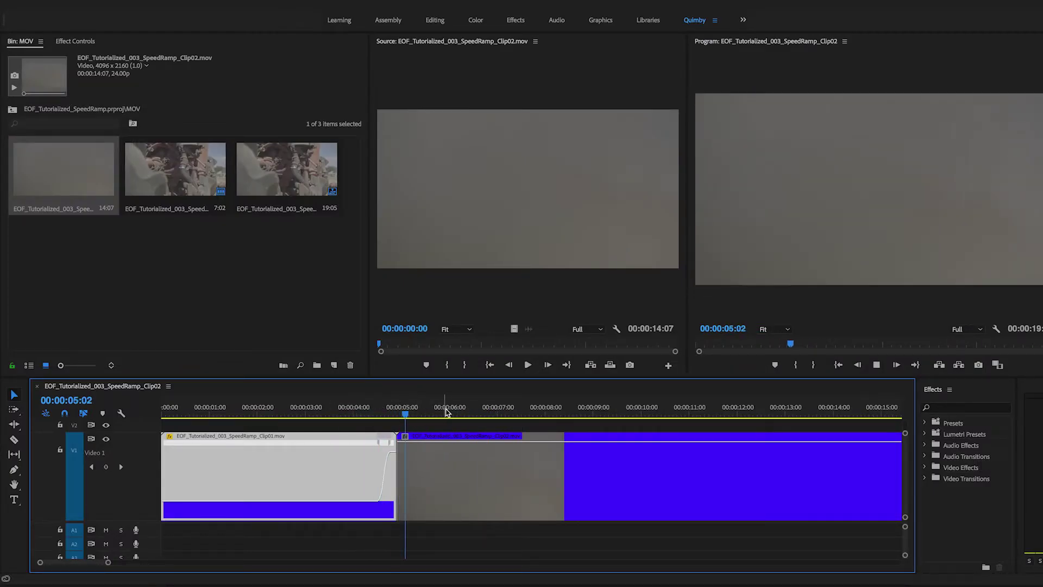
- Select Clip02, move the playhead to about 00:00:06:16, and show the clip's Time Remapping speed keyframes
left_click(419, 432)
left_click(398, 406)
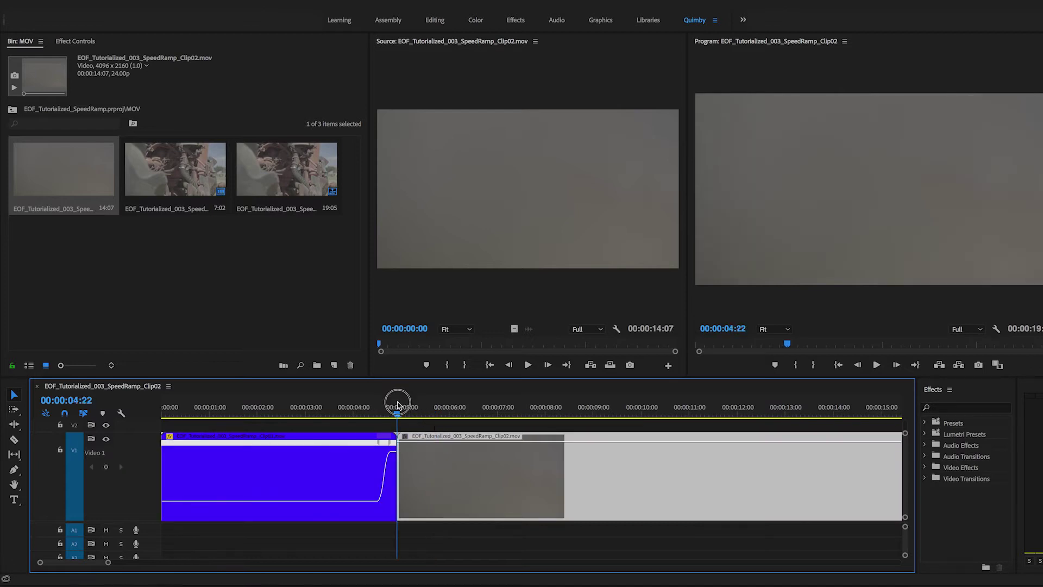
left_click_drag(414, 405, 480, 422)
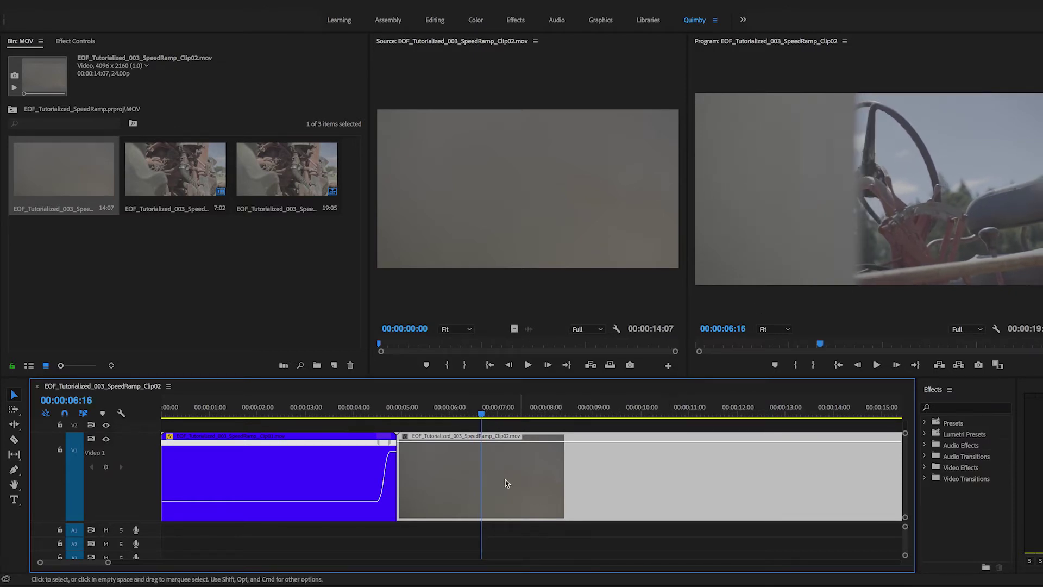
right_click(535, 485)
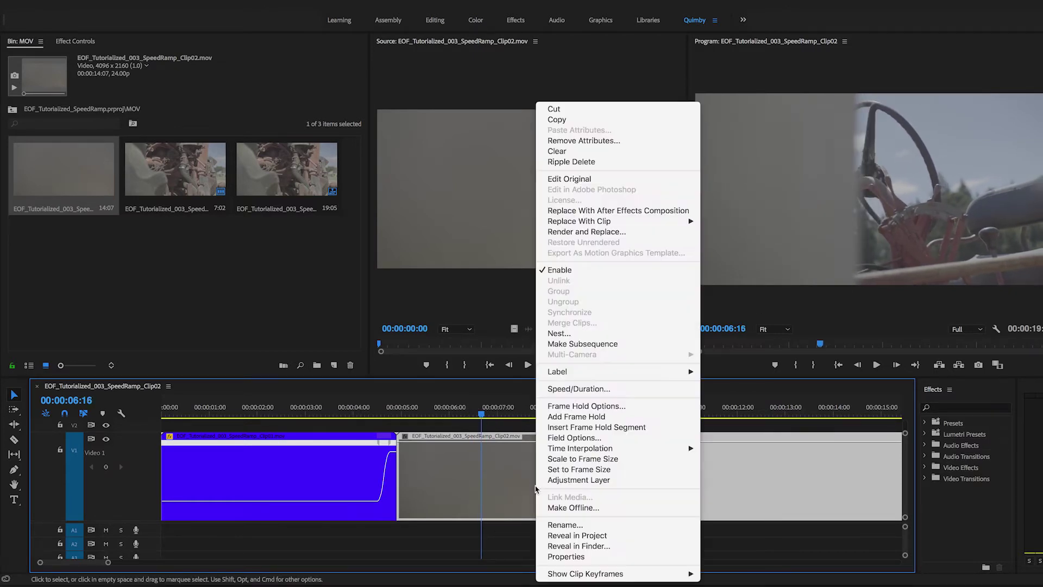
left_click(506, 550)
right_click(559, 485)
mouse_move(591, 577)
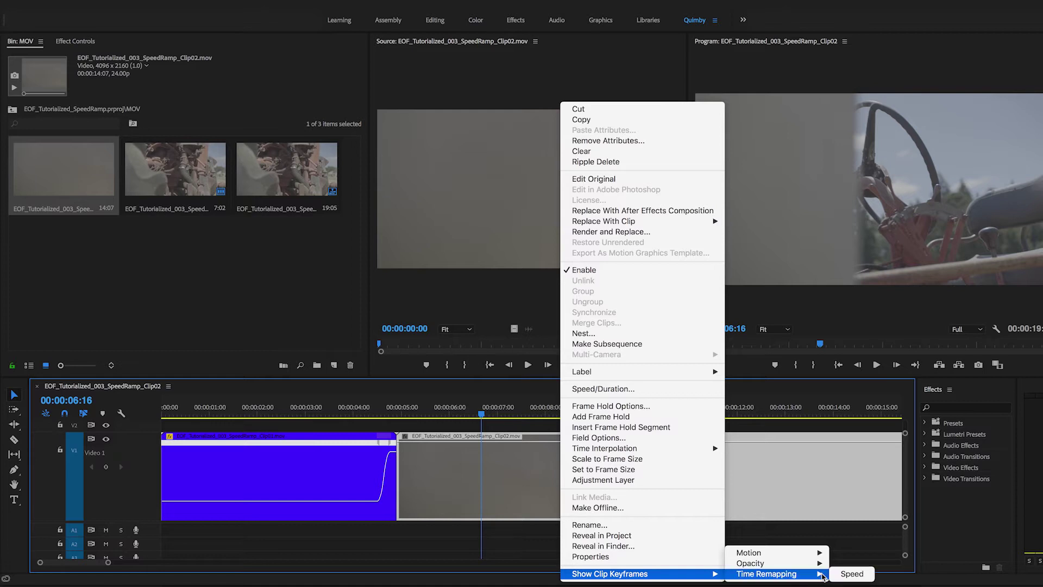
left_click(851, 574)
- Add a speed keyframe to Clip02 at 00:00:06:15, raise the speed before it, and split it into a short ramp back down
mouse_move(482, 416)
left_mouse_down()
mouse_move(456, 415)
mouse_move(478, 416)
left_mouse_up()
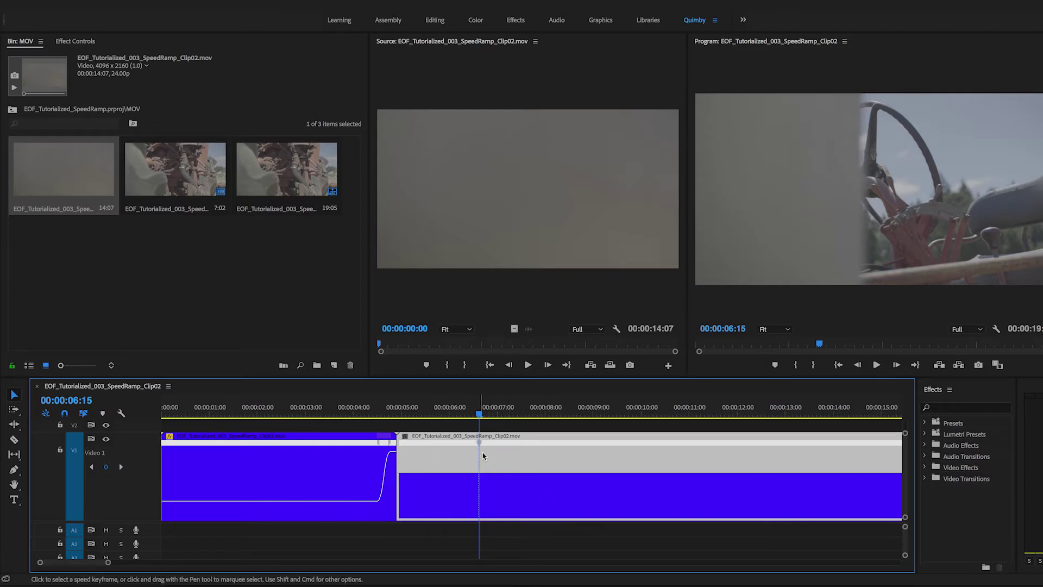
left_click_drag(478, 443, 424, 369)
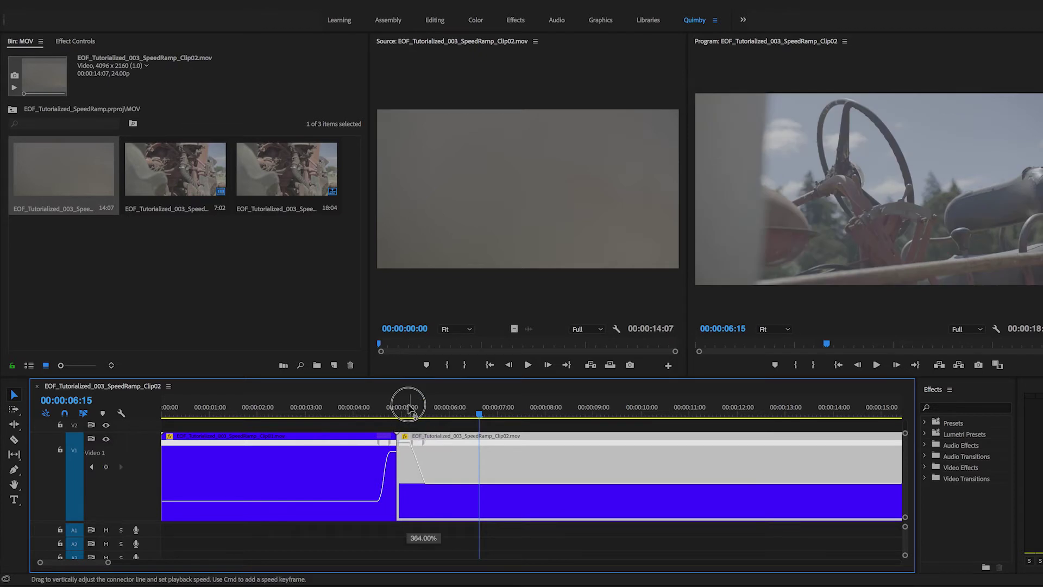
left_click_drag(409, 408, 404, 456)
left_click_drag(405, 410, 411, 427)
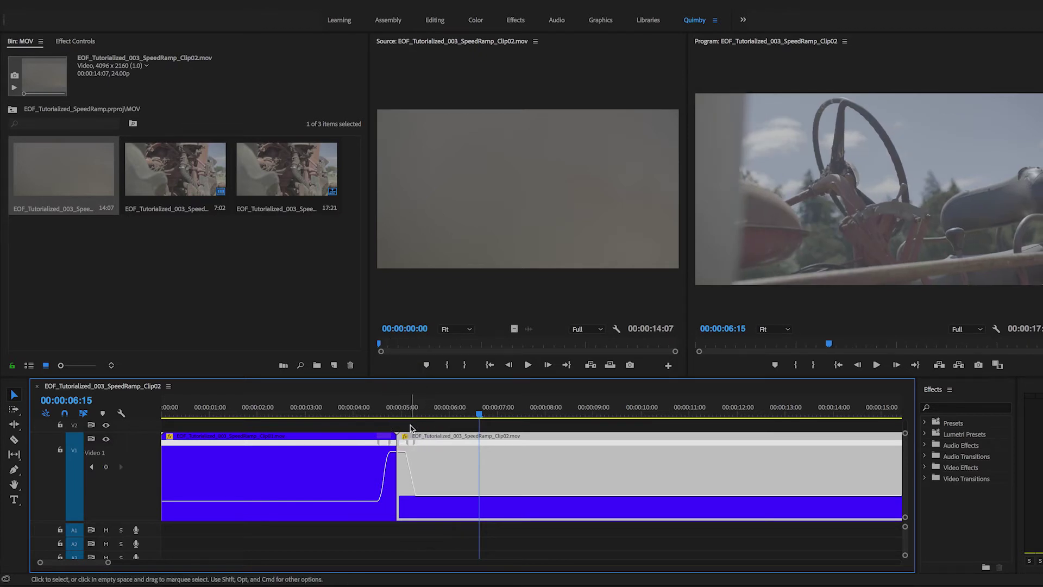
left_click_drag(406, 389, 406, 390)
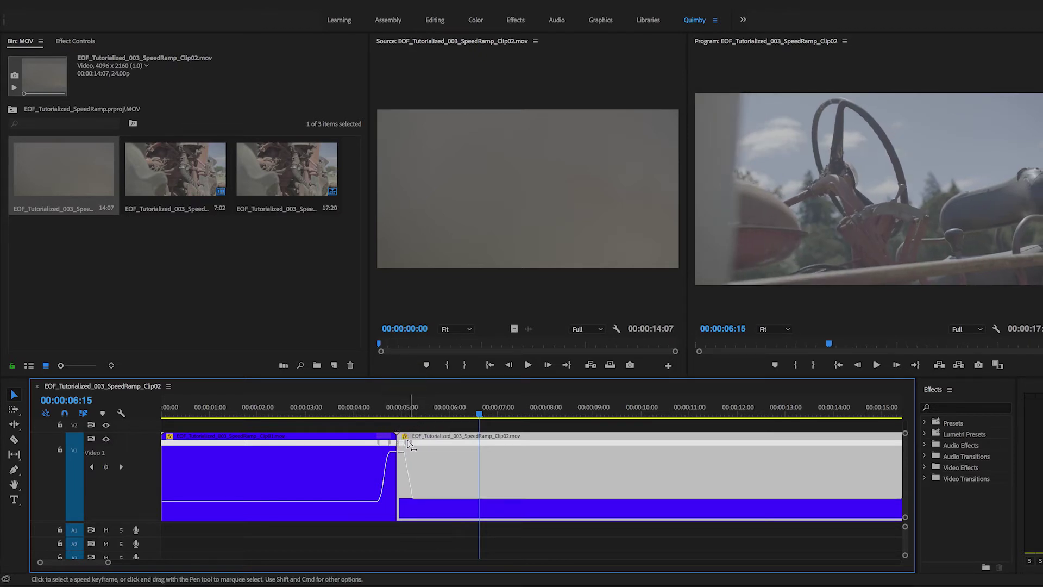
- Fit the whole sequence in the timeline and play back Clip02's speed ramp
key("shift+k")
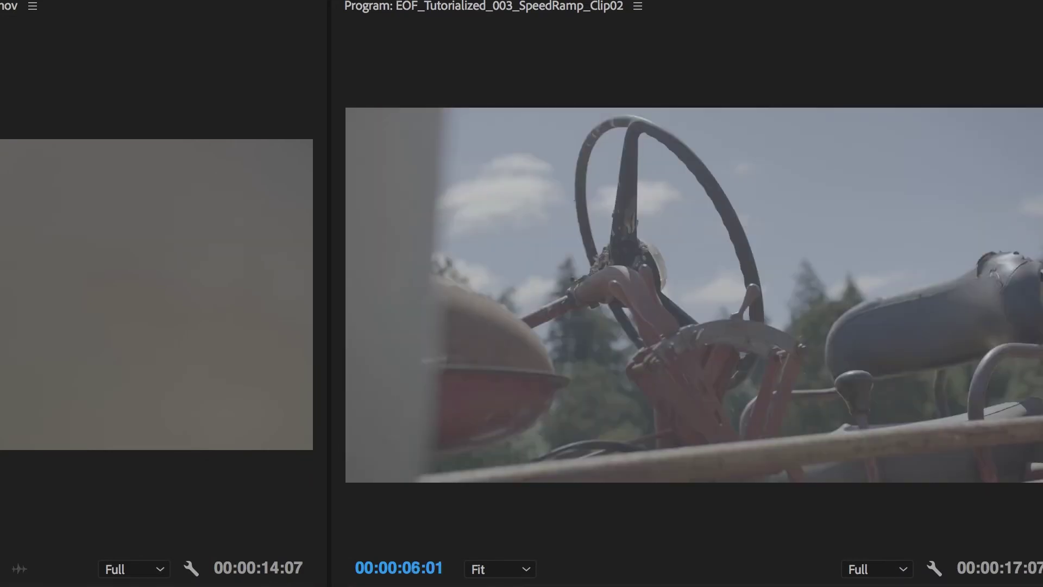
key("Up")
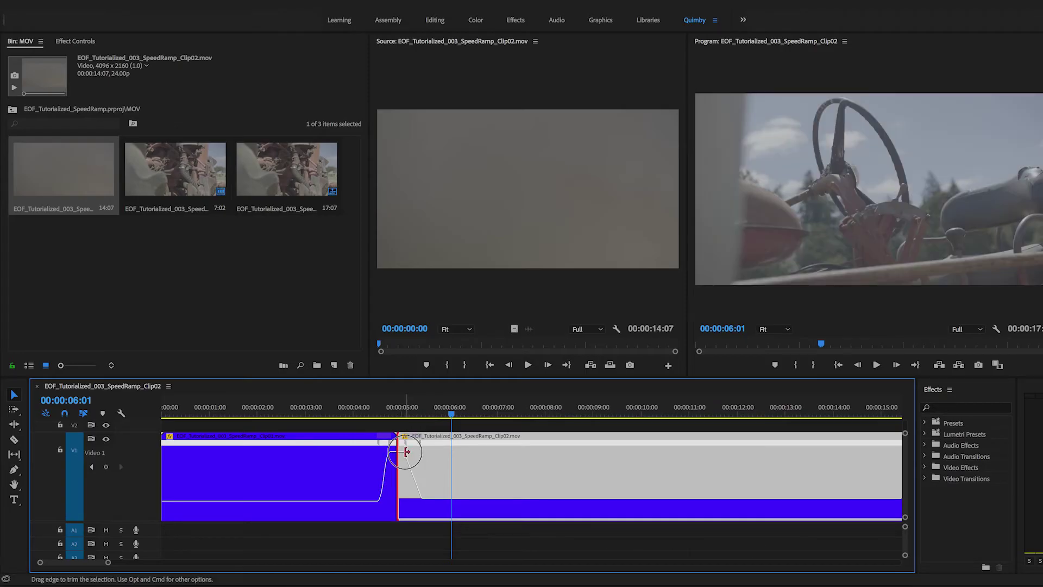
key("backslash")
key("space")
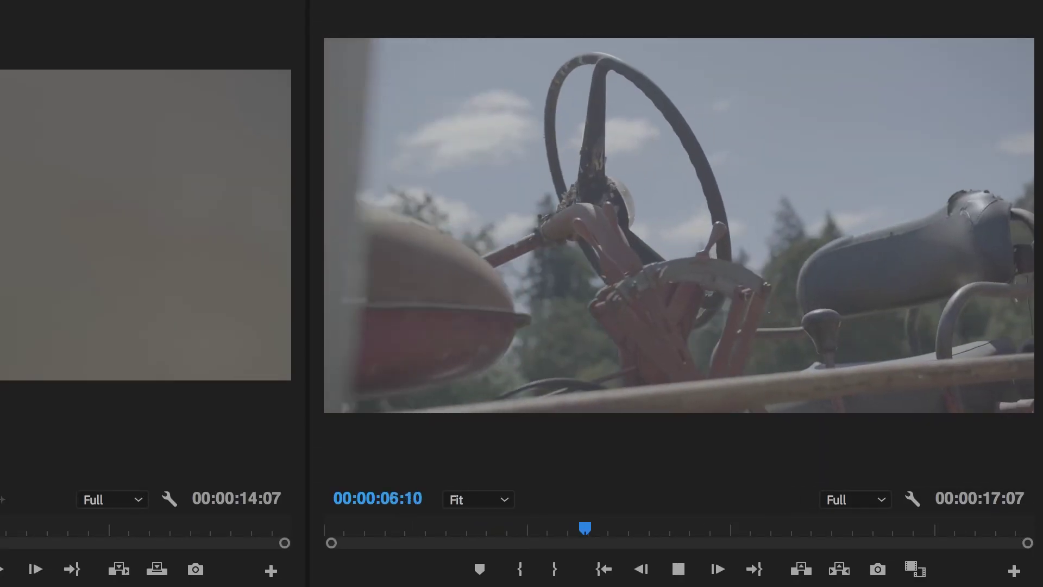
key("space")
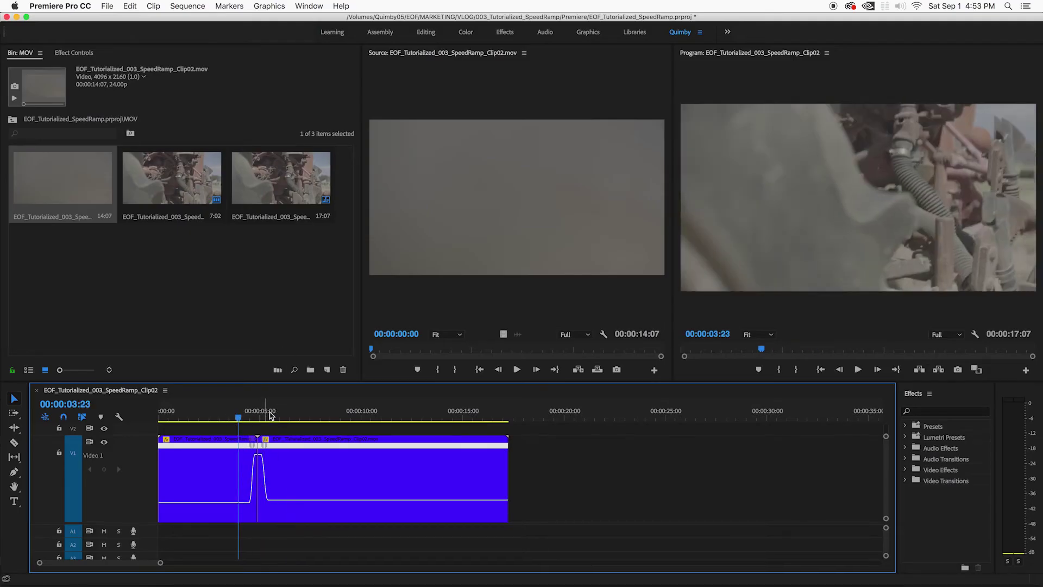
- Replay the transition between the two clips repeatedly from just before the start of the ramp
key("space")
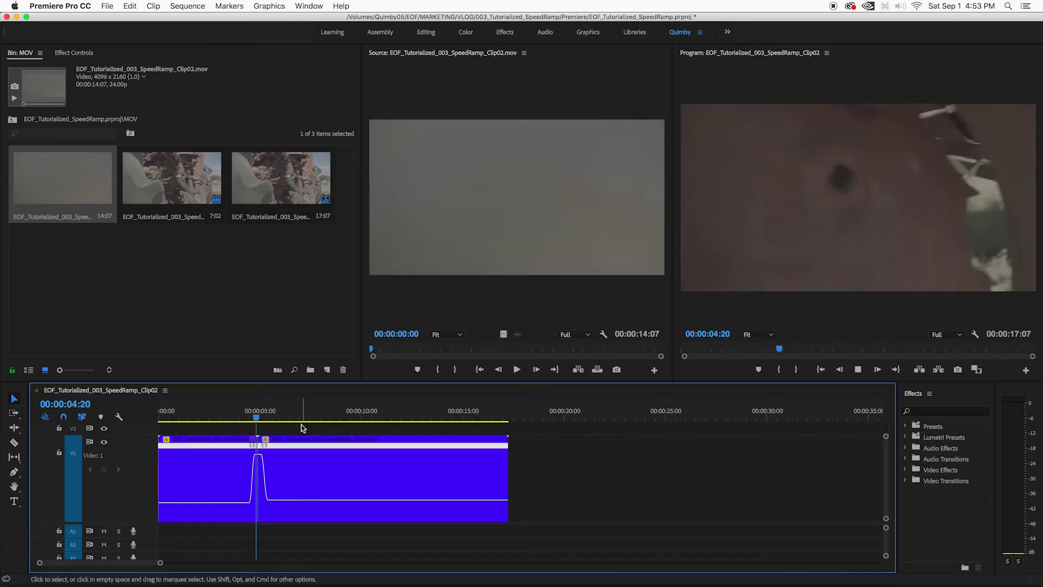
left_click(249, 418)
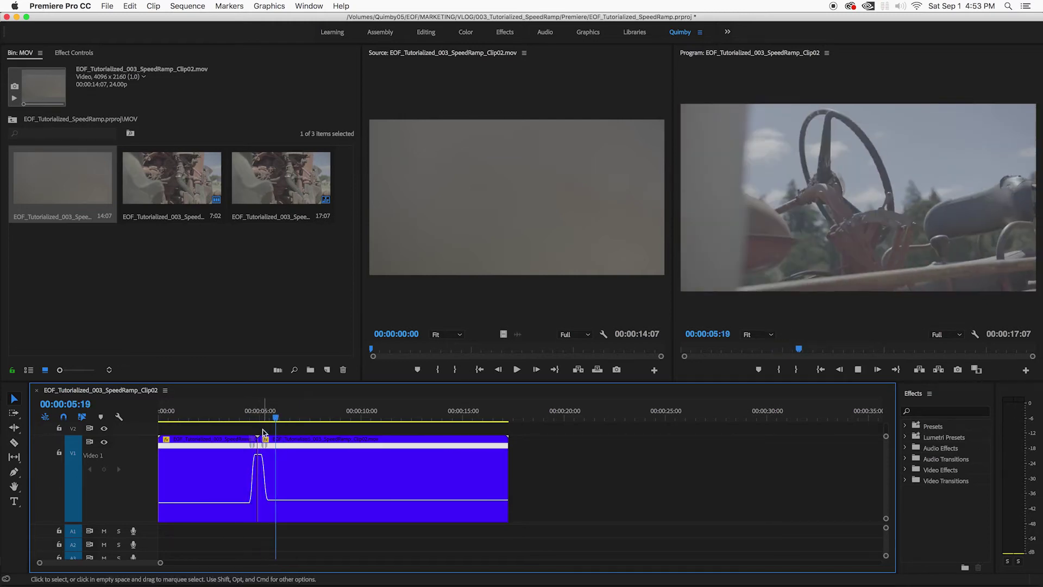
left_click(249, 418)
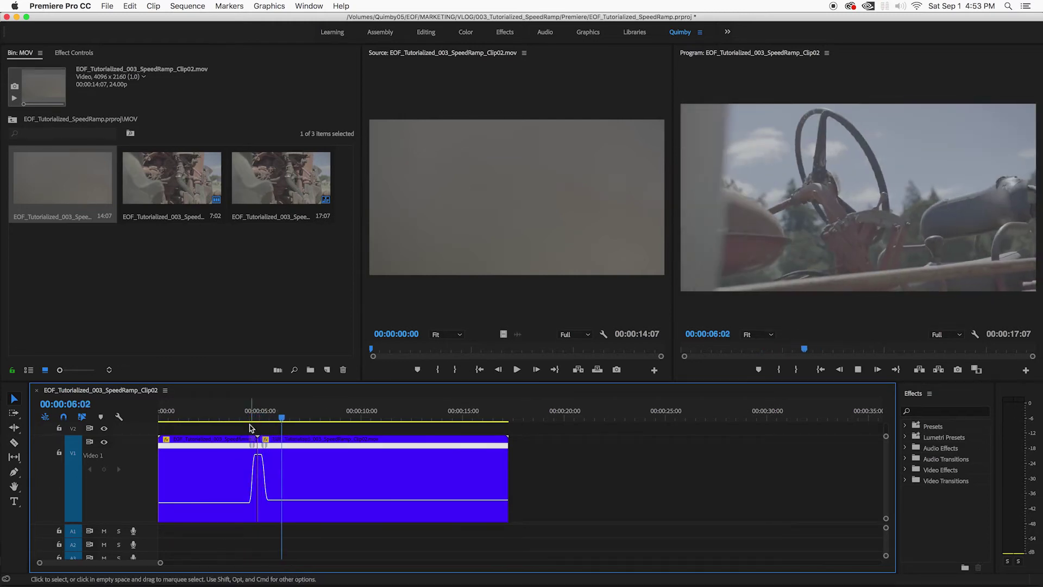
left_click(238, 414)
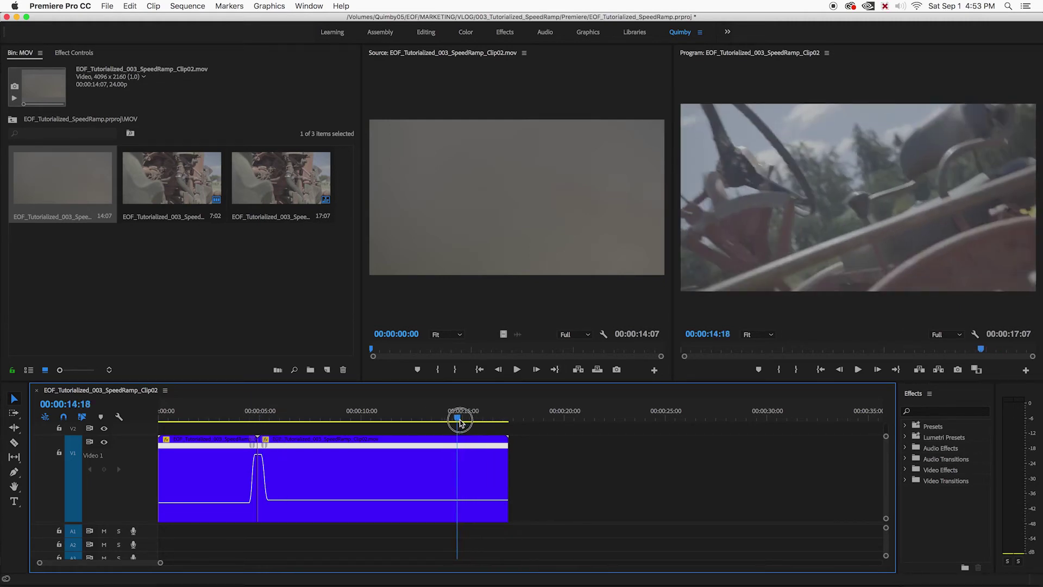
- On the Elements of Film website, play the FilmKit 001 - Tractor trailer muted and highlight the kit's price
left_click(350, 508)
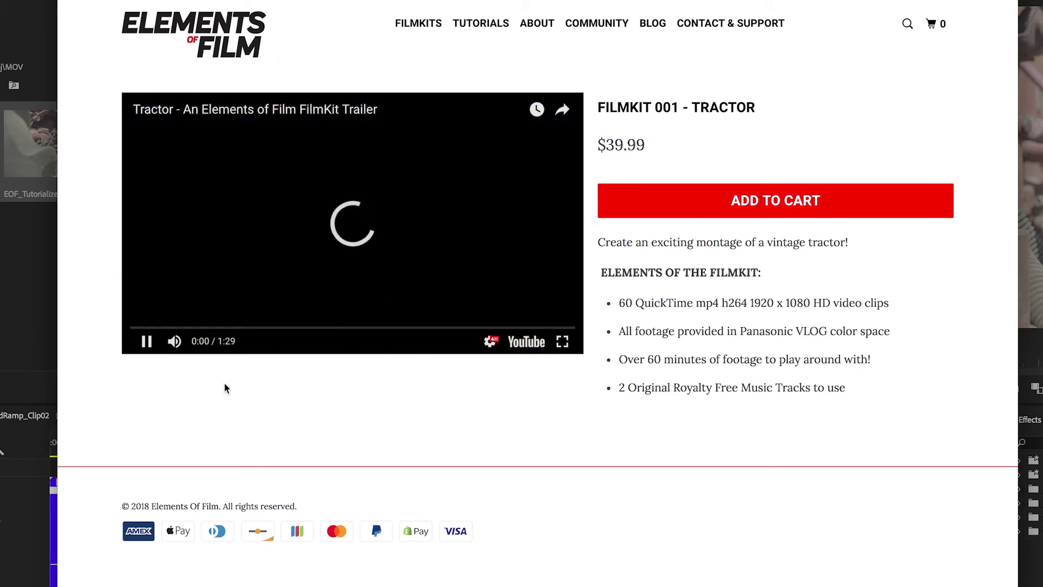
left_click(173, 341)
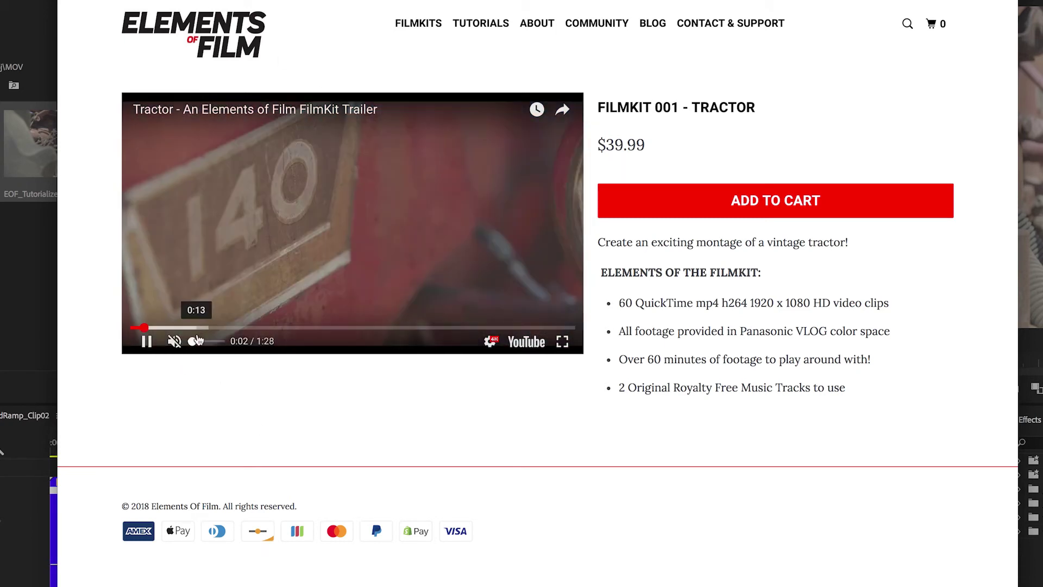
key("space")
key("space")
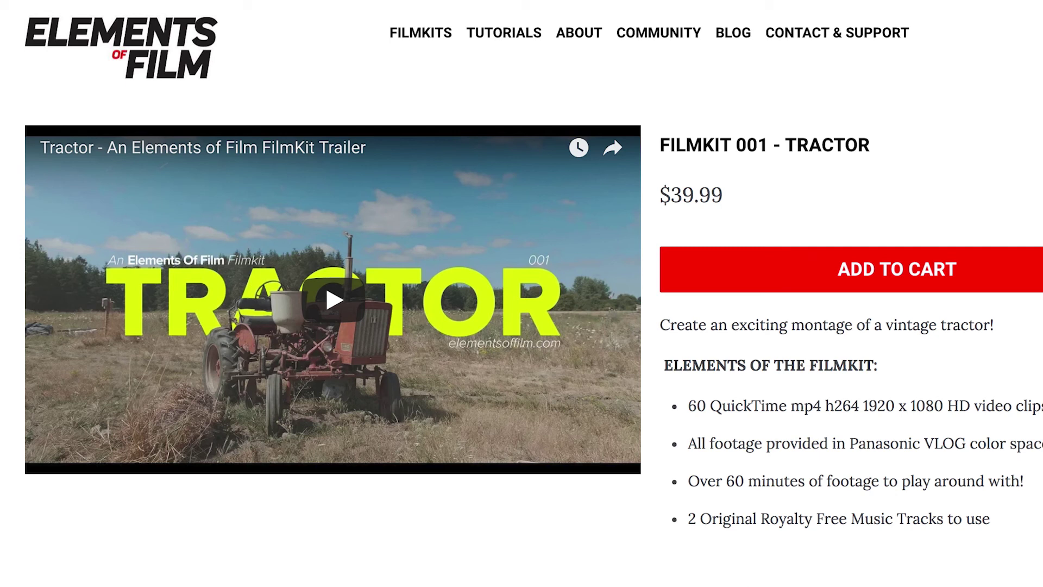
left_click_drag(659, 199, 897, 201)
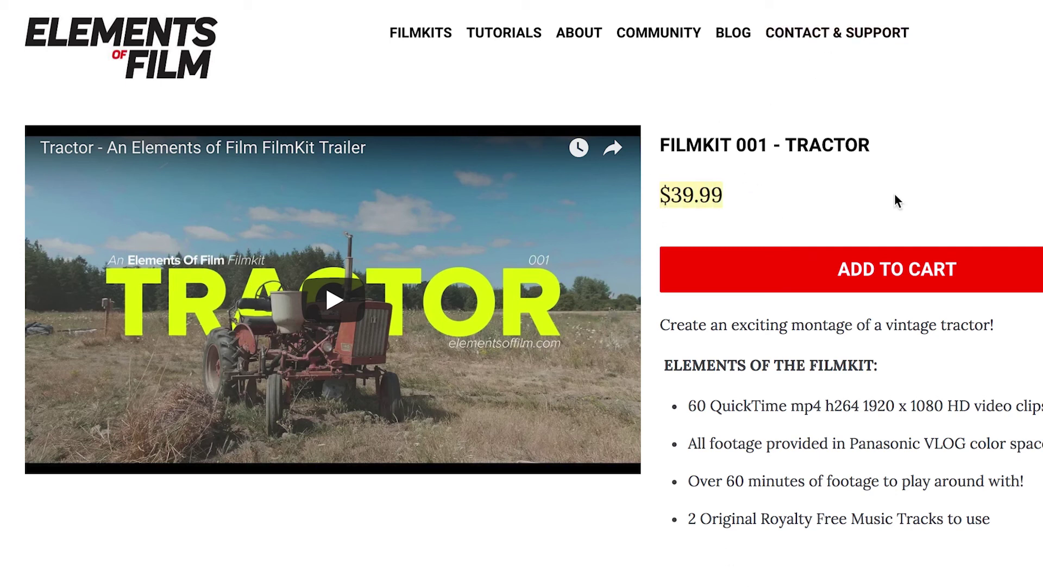